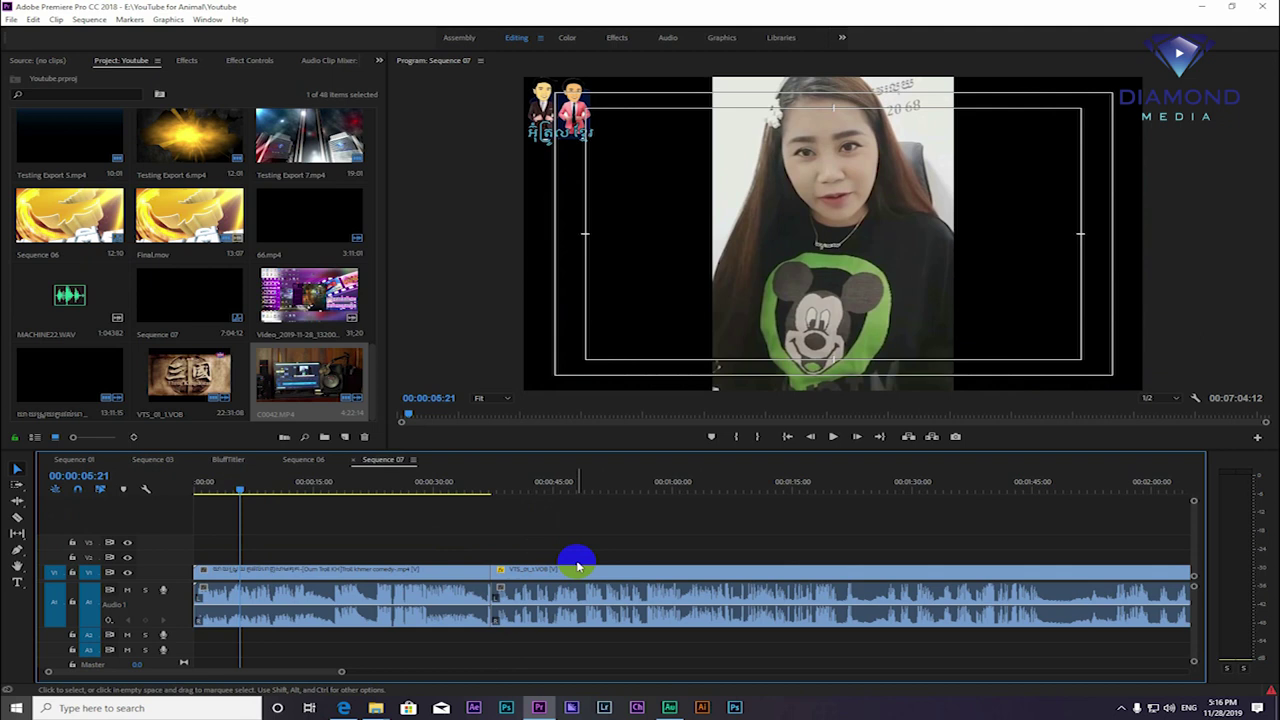
Step: Rewind Sequence 07 to its start, play it, and stop around 00:00:25:07
left_click_drag(239, 508, 200, 500)
key("space")
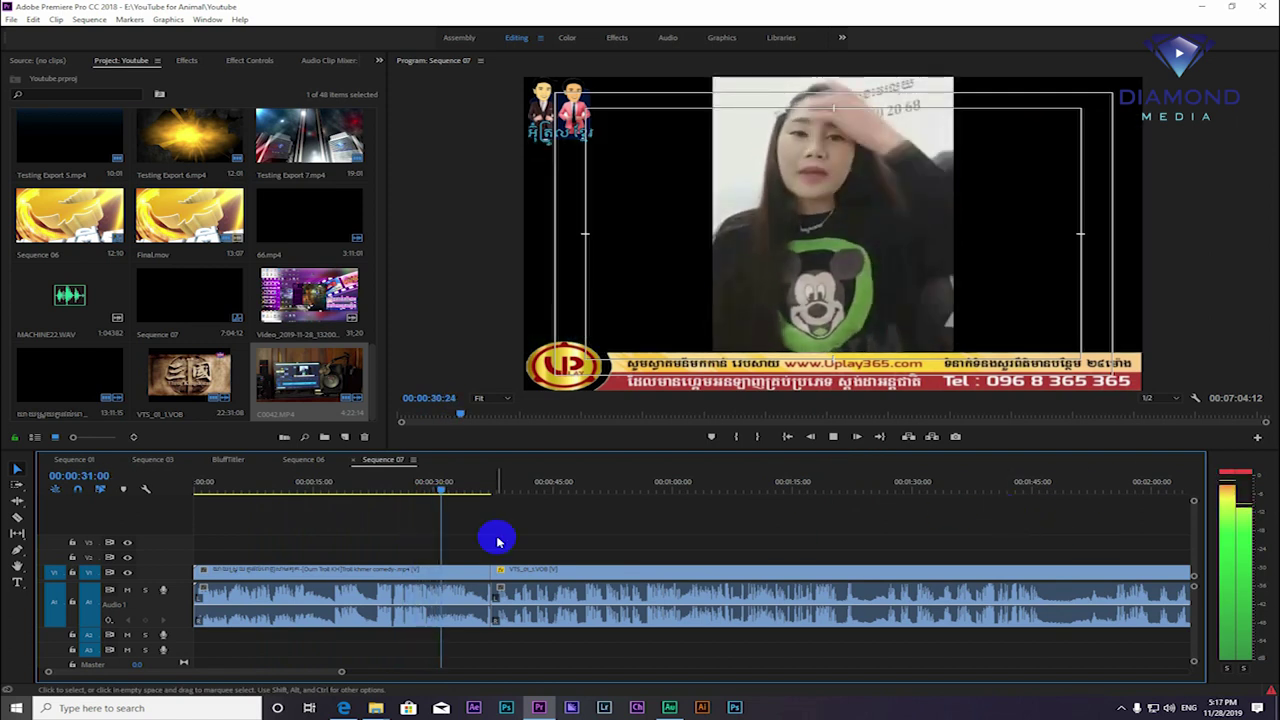
left_click(395, 484)
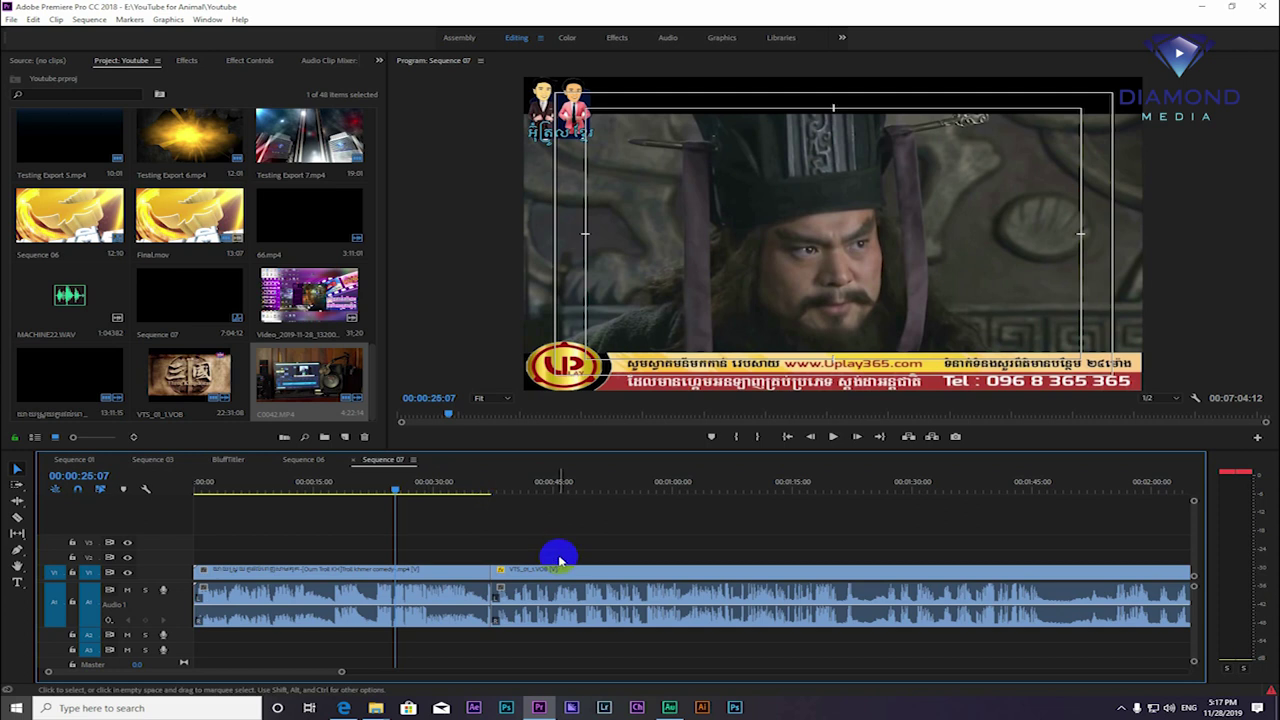
left_click(575, 612)
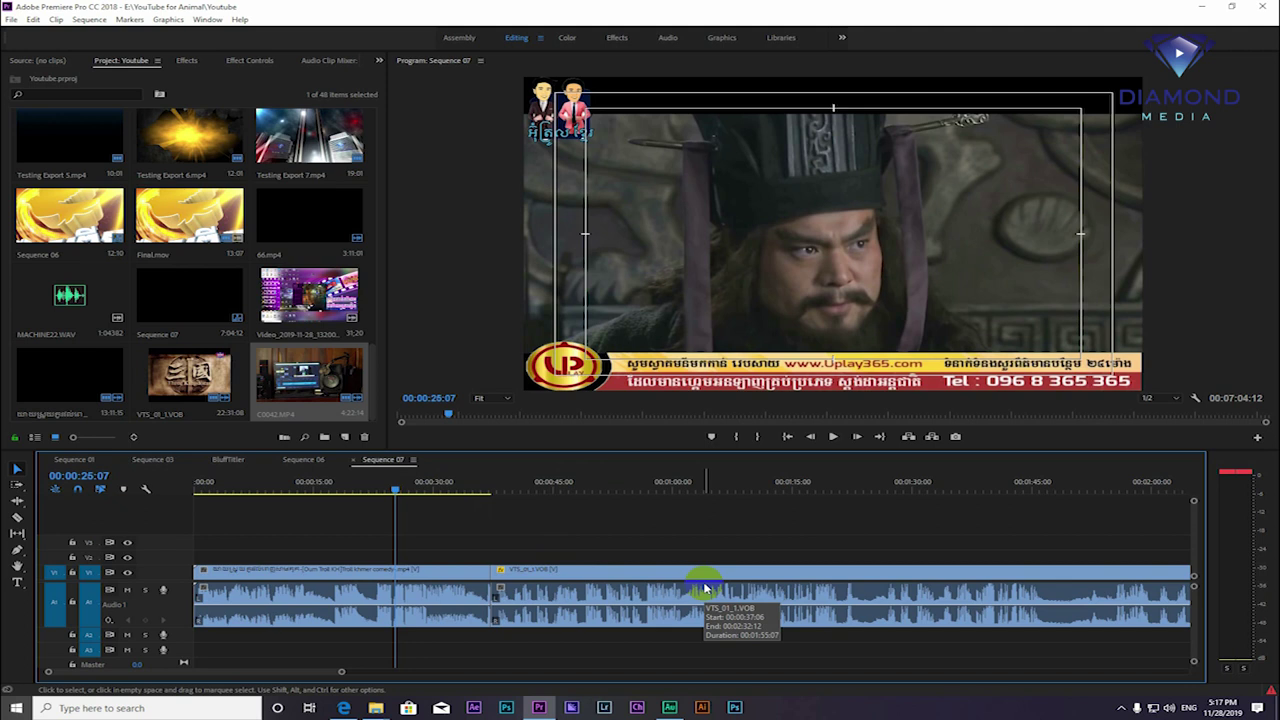
left_click(663, 523)
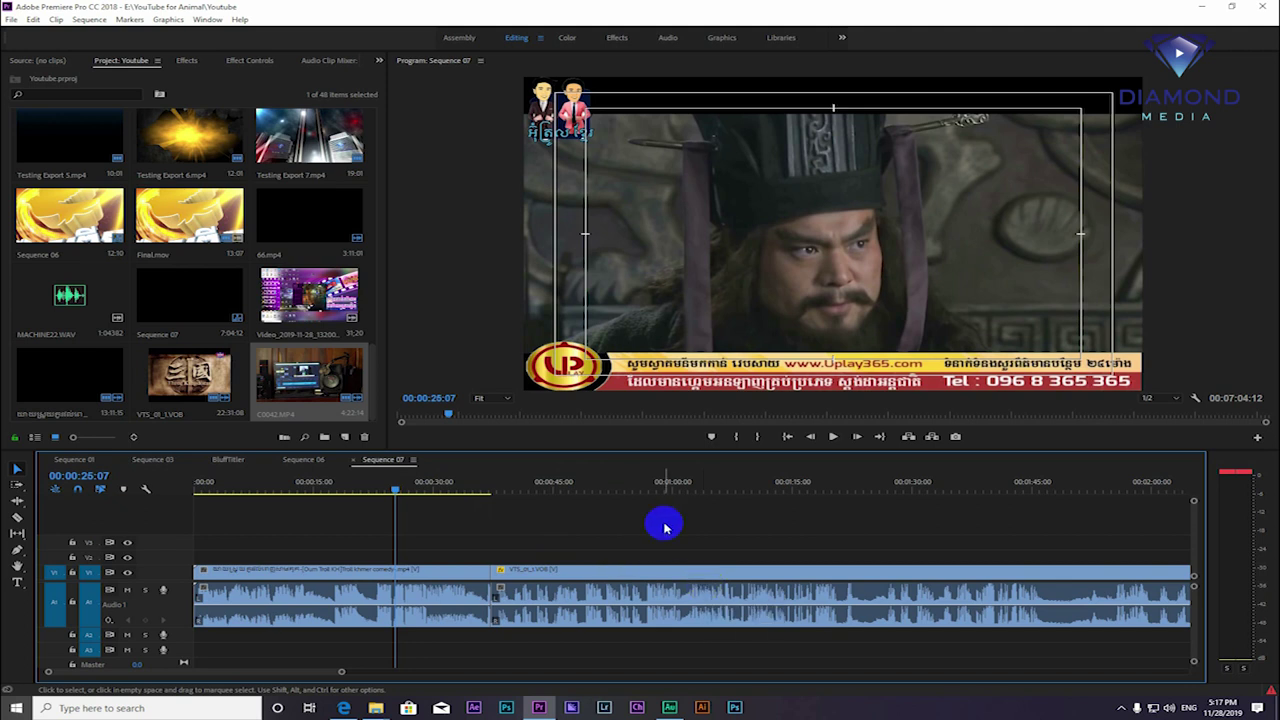
Step: Play the sequence from about 40 seconds to preview the VTS_01_1.VOB section
left_click(518, 486)
key("space")
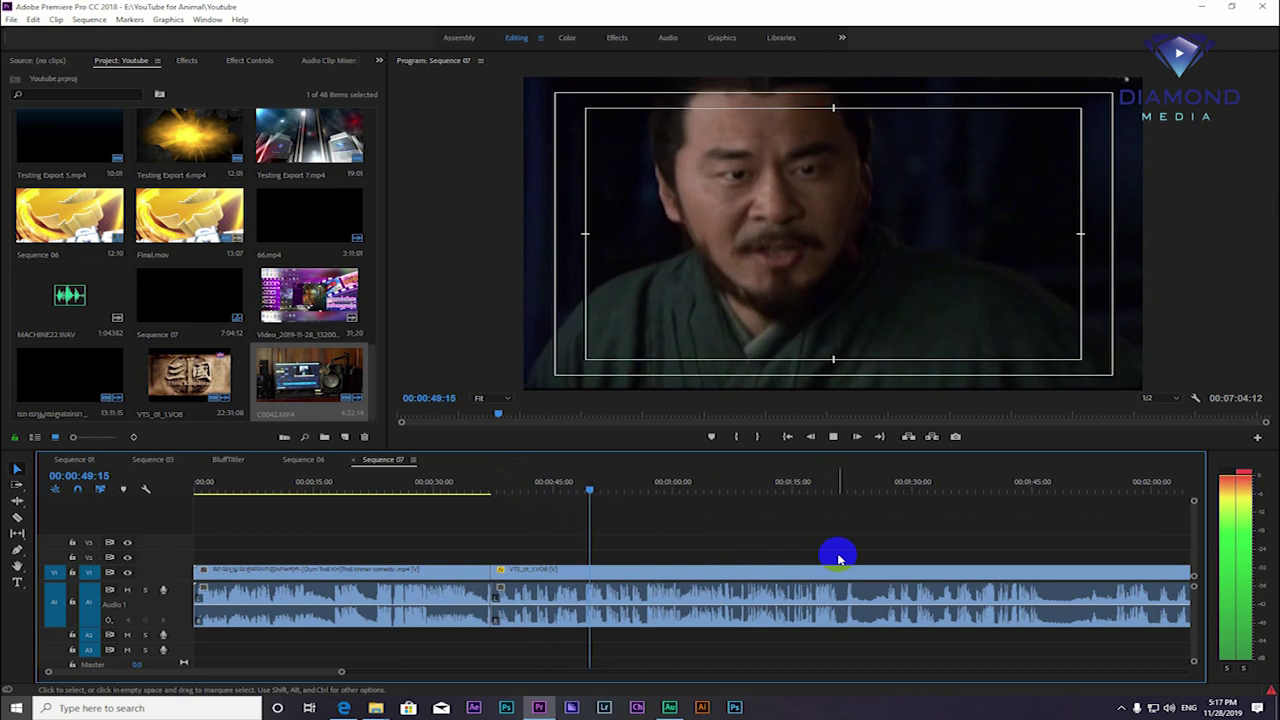
key("space")
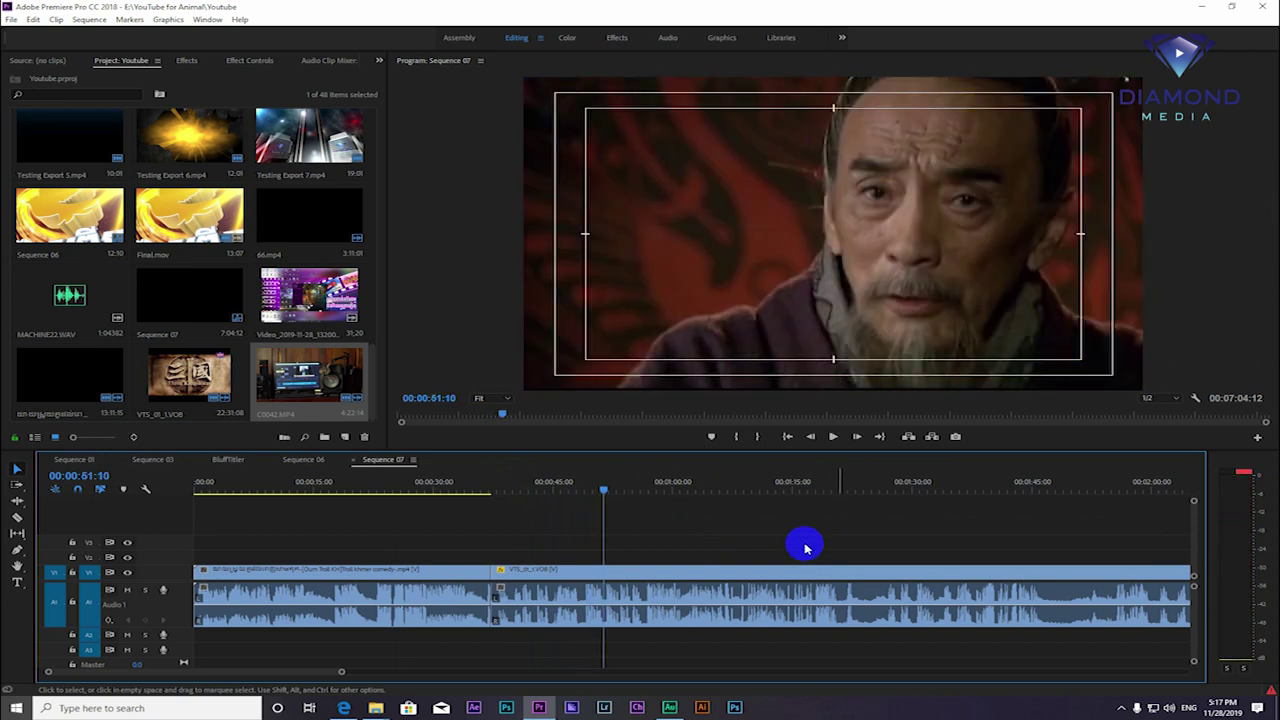
Step: Park the playhead at 00:00:48:23 and select the VTS_01_1.VOB clip
left_click_drag(606, 490, 594, 490)
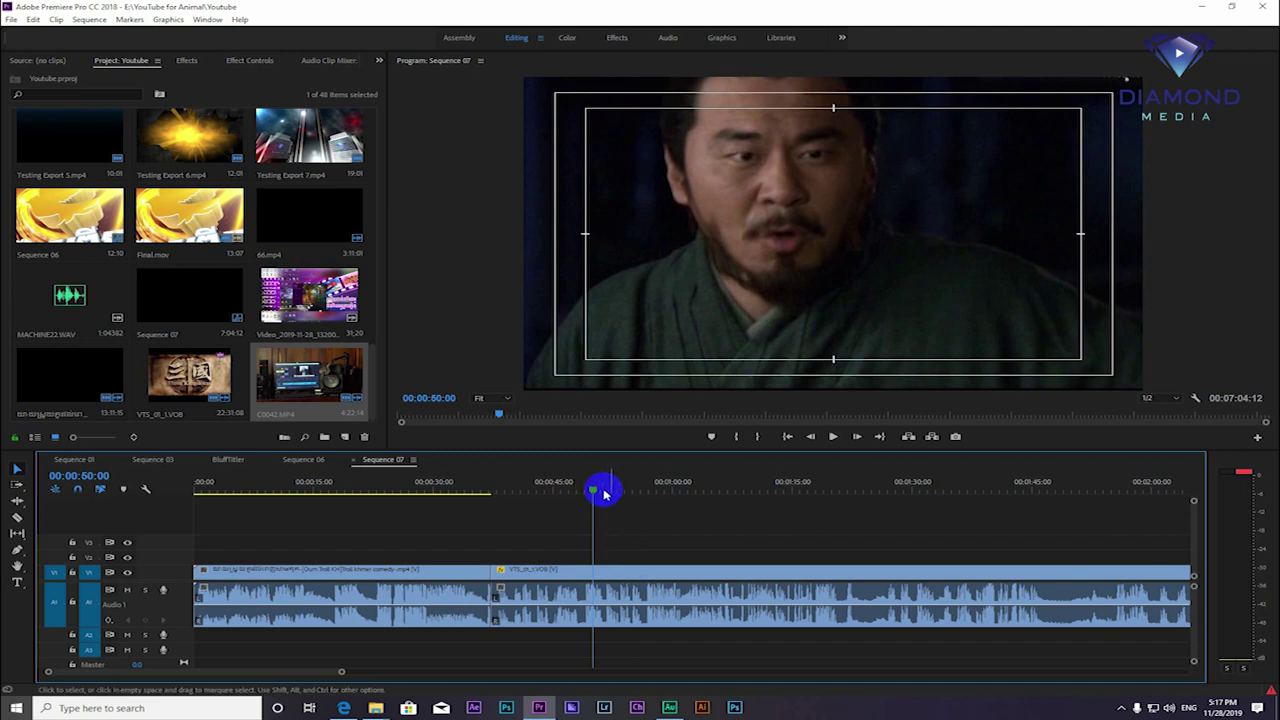
left_click_drag(592, 490, 584, 490)
left_click(620, 598)
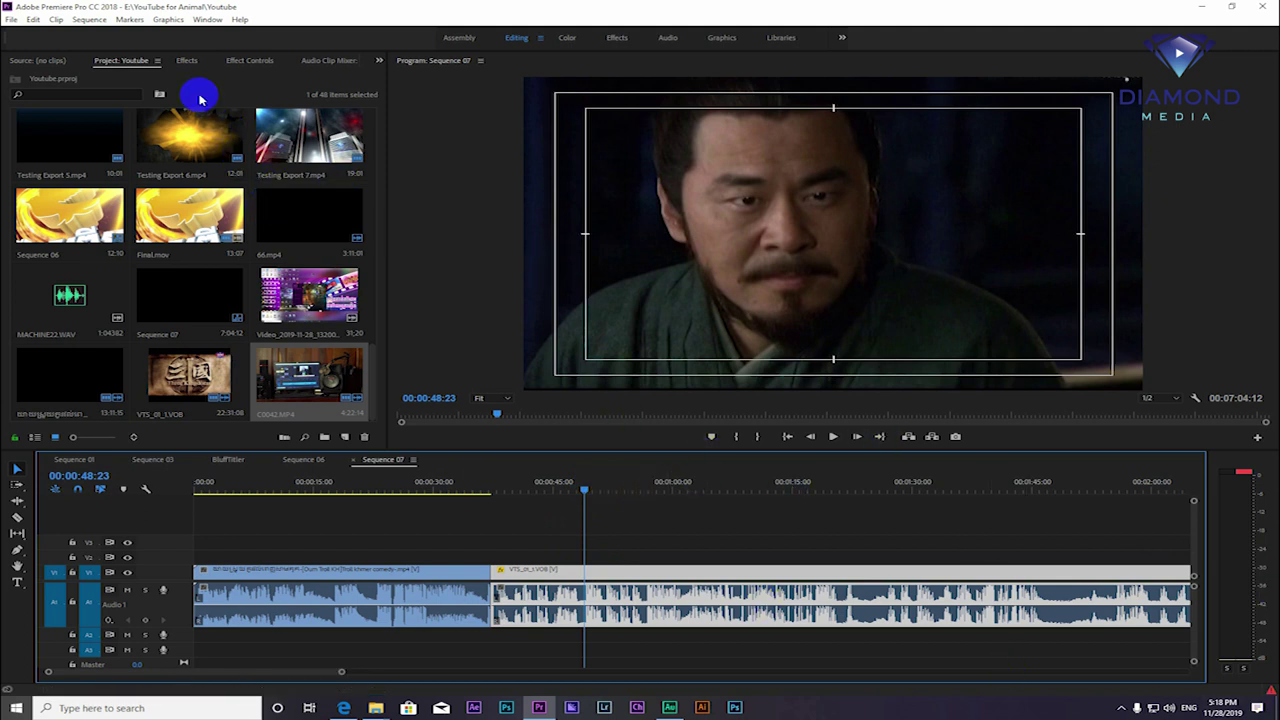
Step: Search effects for Pitch, apply Pitch Shifter to VTS_01_1.VOB, and view Effect Controls
left_click(187, 61)
left_click(115, 78)
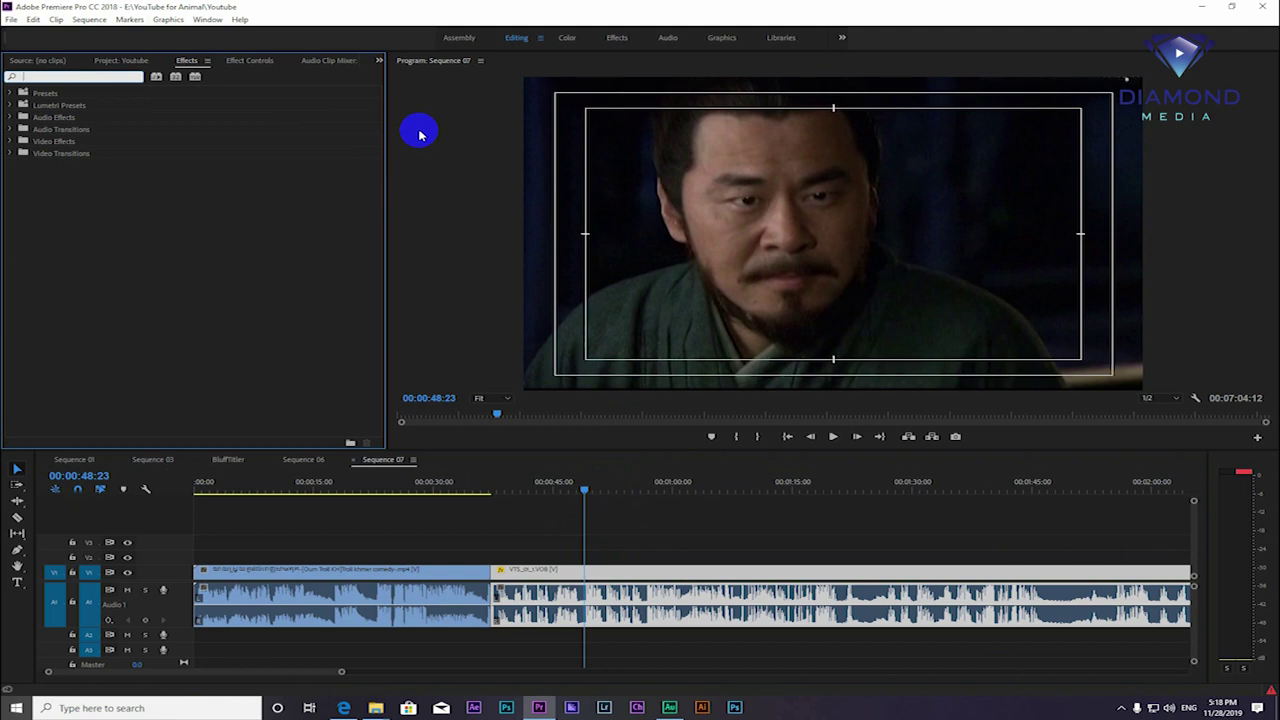
type("Pic")
type("tch s")
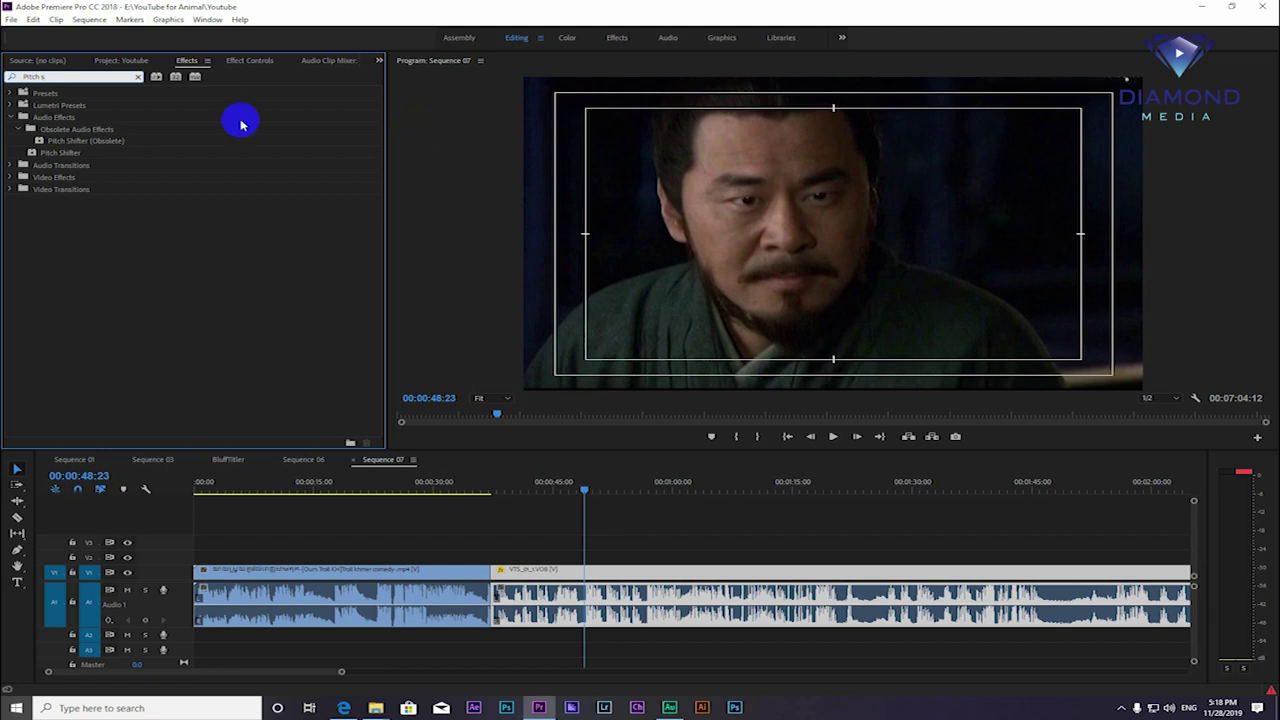
left_click(72, 155)
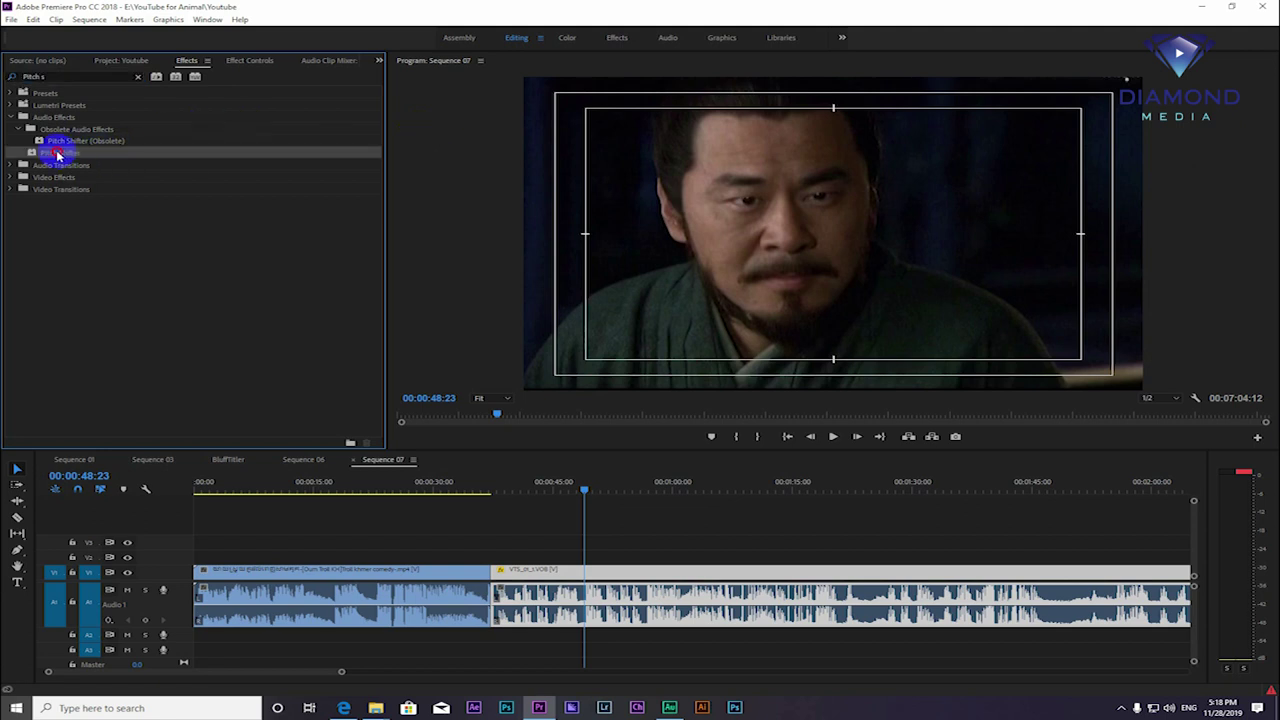
left_click_drag(57, 156, 638, 600)
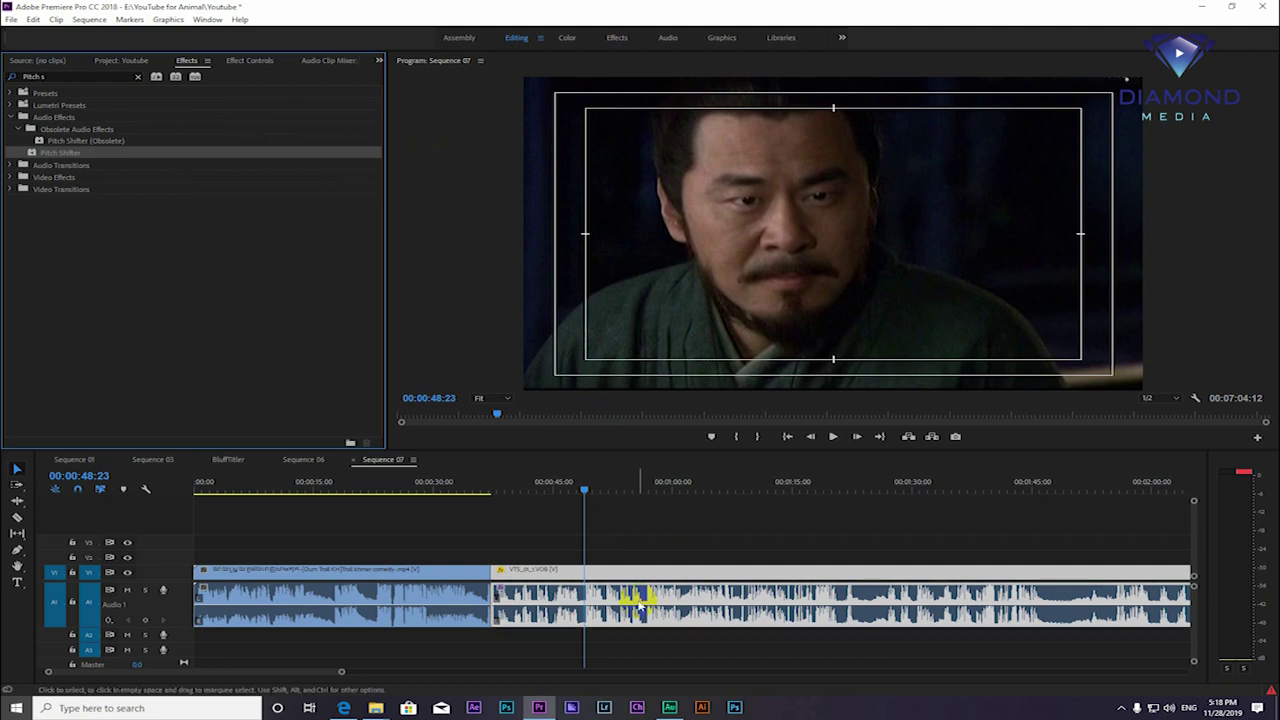
left_click(240, 62)
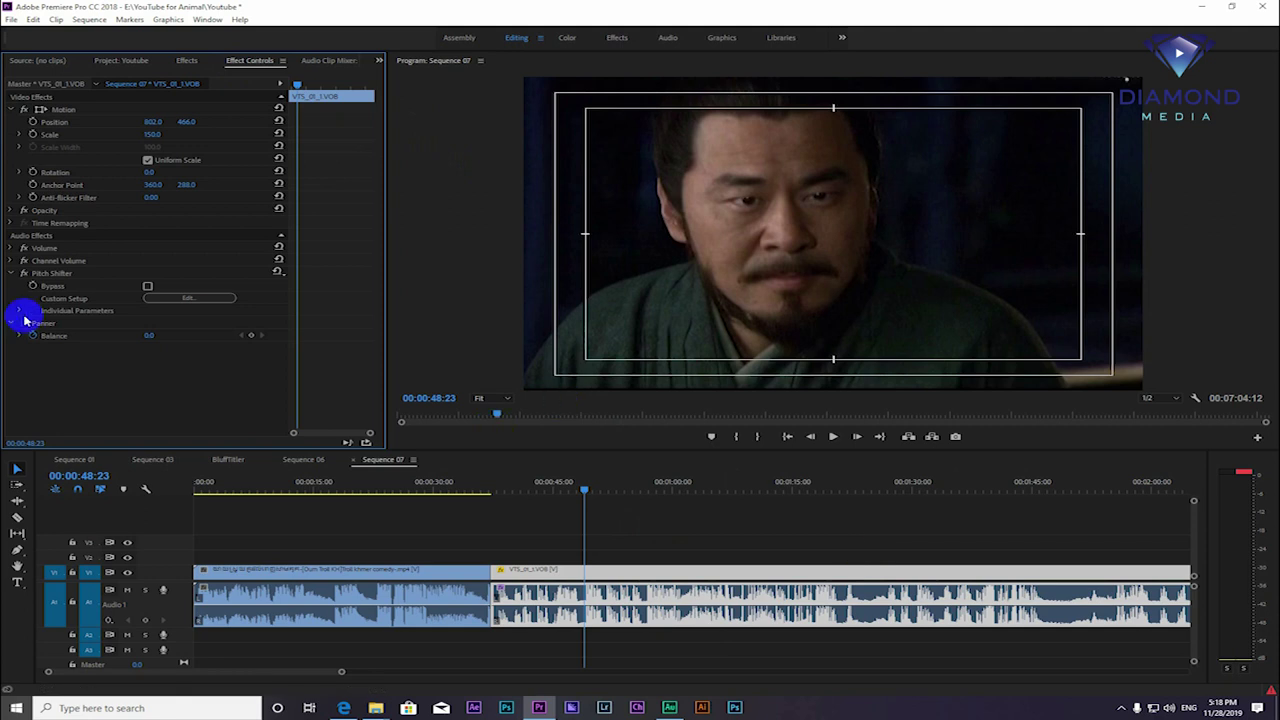
Step: Open the Pitch Shifter's Custom Setup editor, move it aside, and drop down its Presets list
left_click(58, 277)
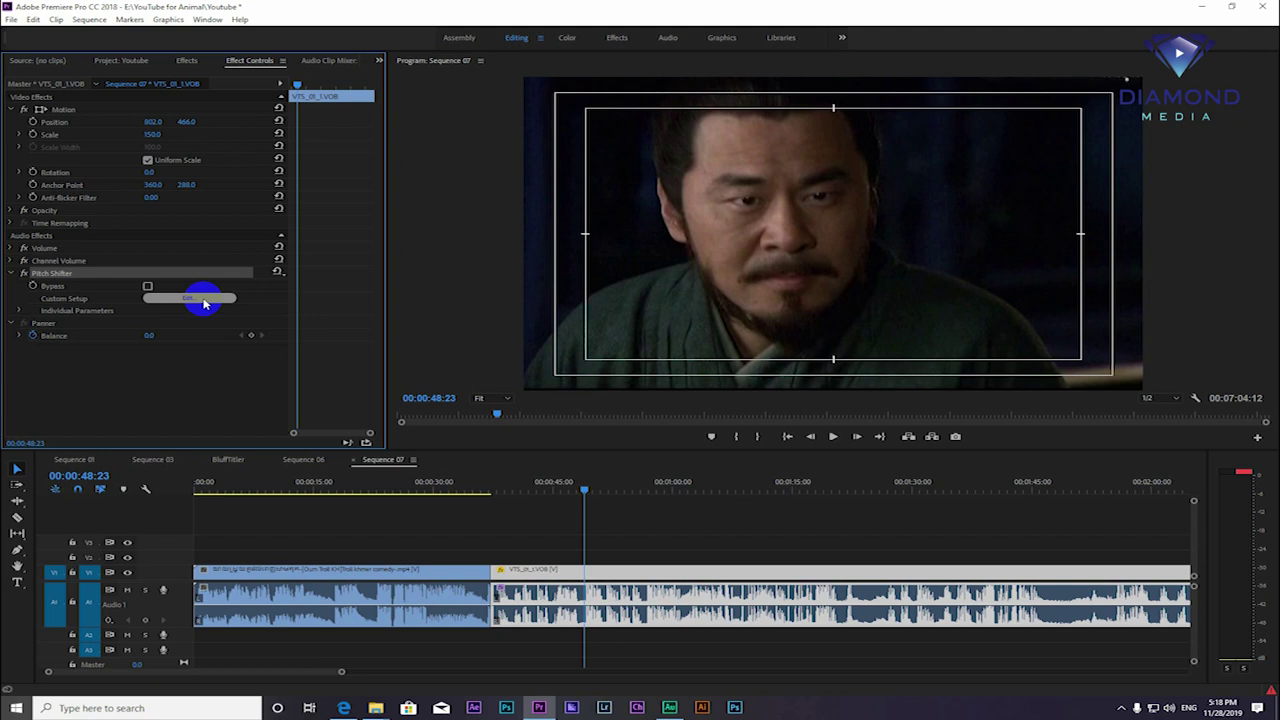
left_click(204, 299)
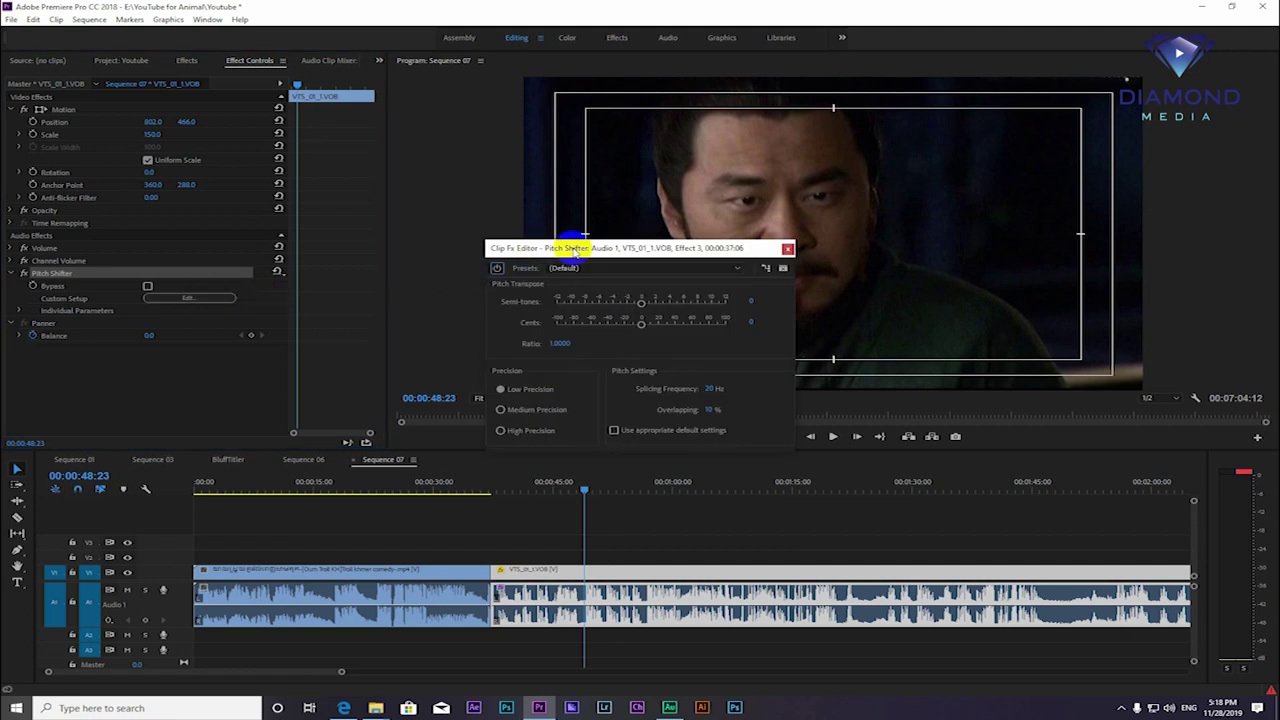
left_click_drag(563, 244, 394, 127)
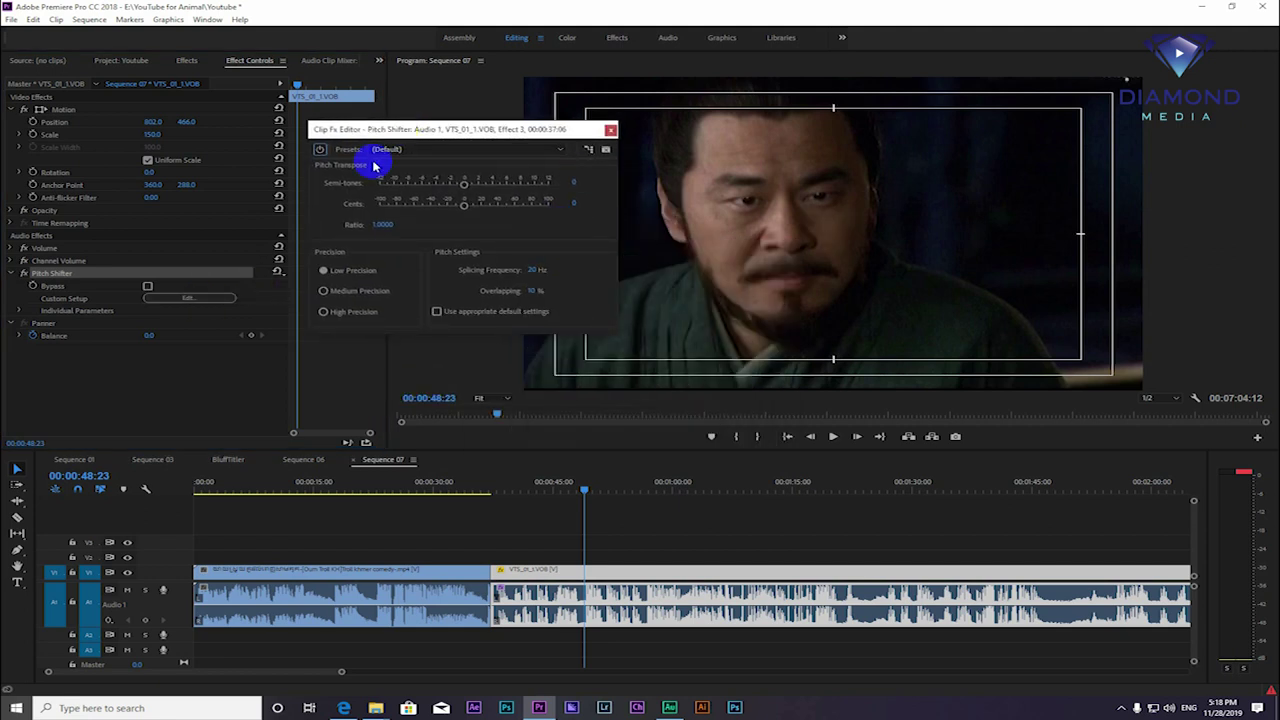
left_click(388, 150)
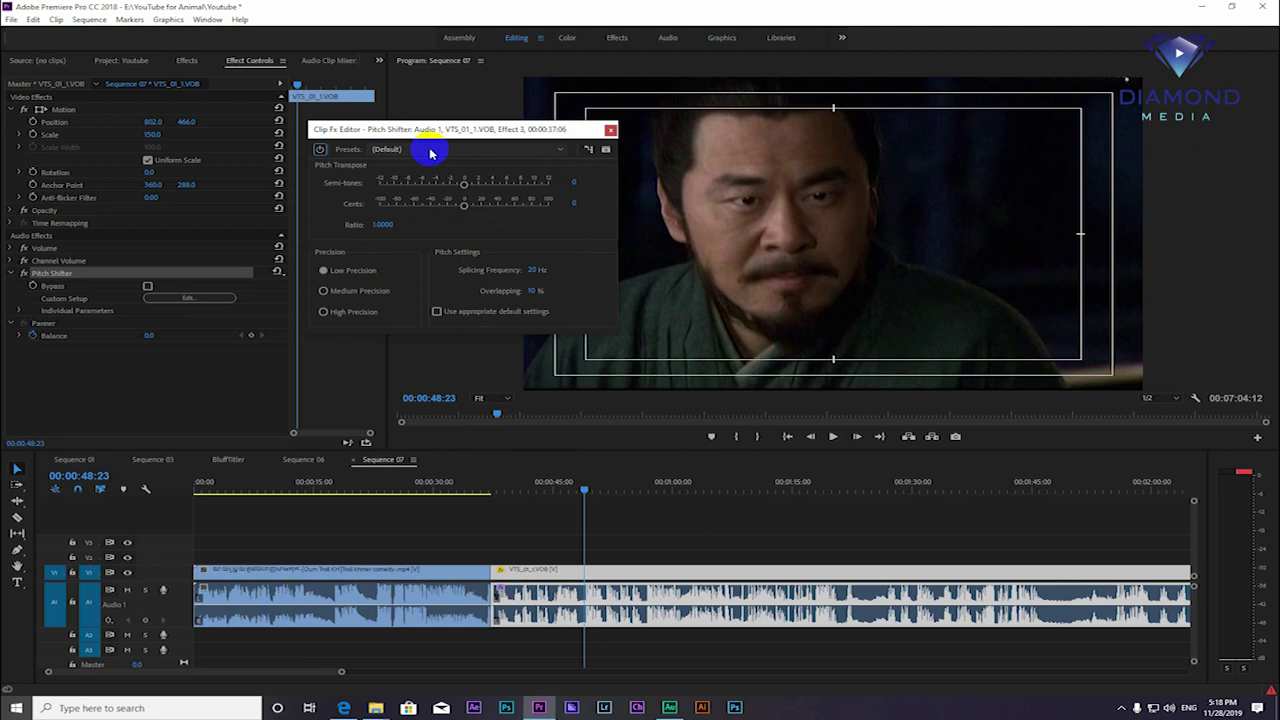
left_click(430, 152)
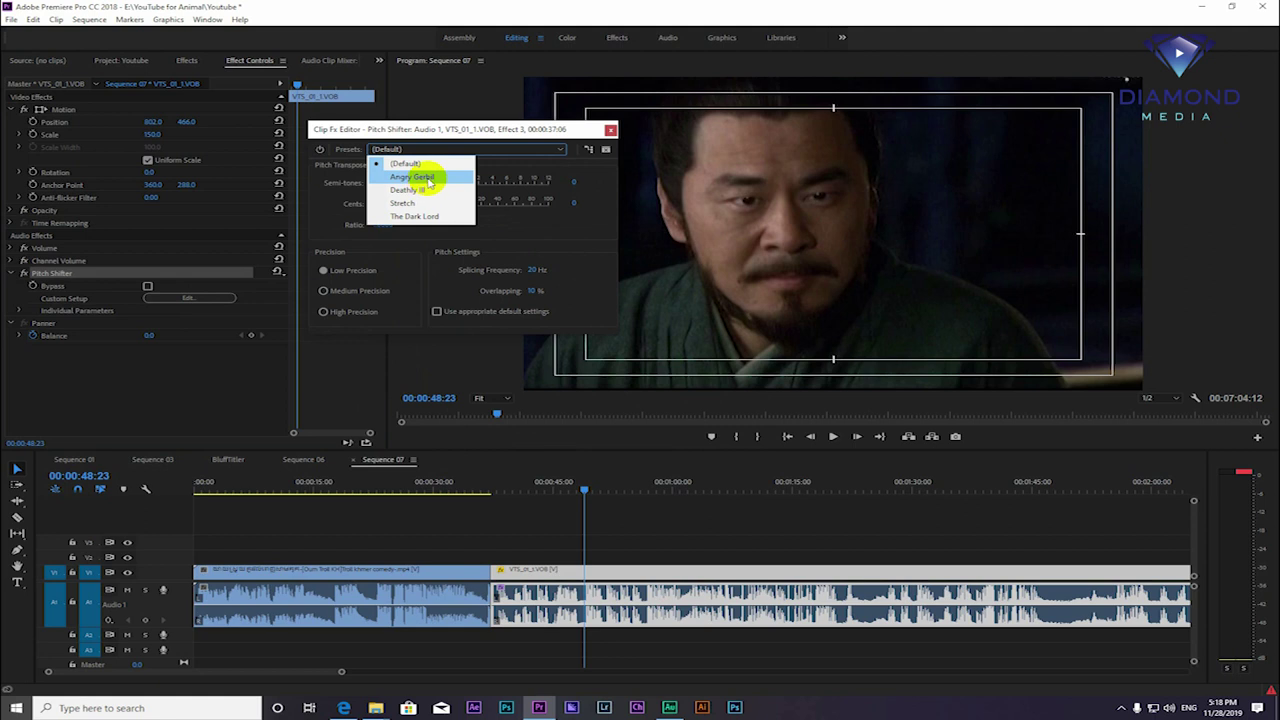
Step: Apply the Angry Gerbil pitch preset and preview the raised-pitch clip from about 00:00:46:08
left_click(430, 180)
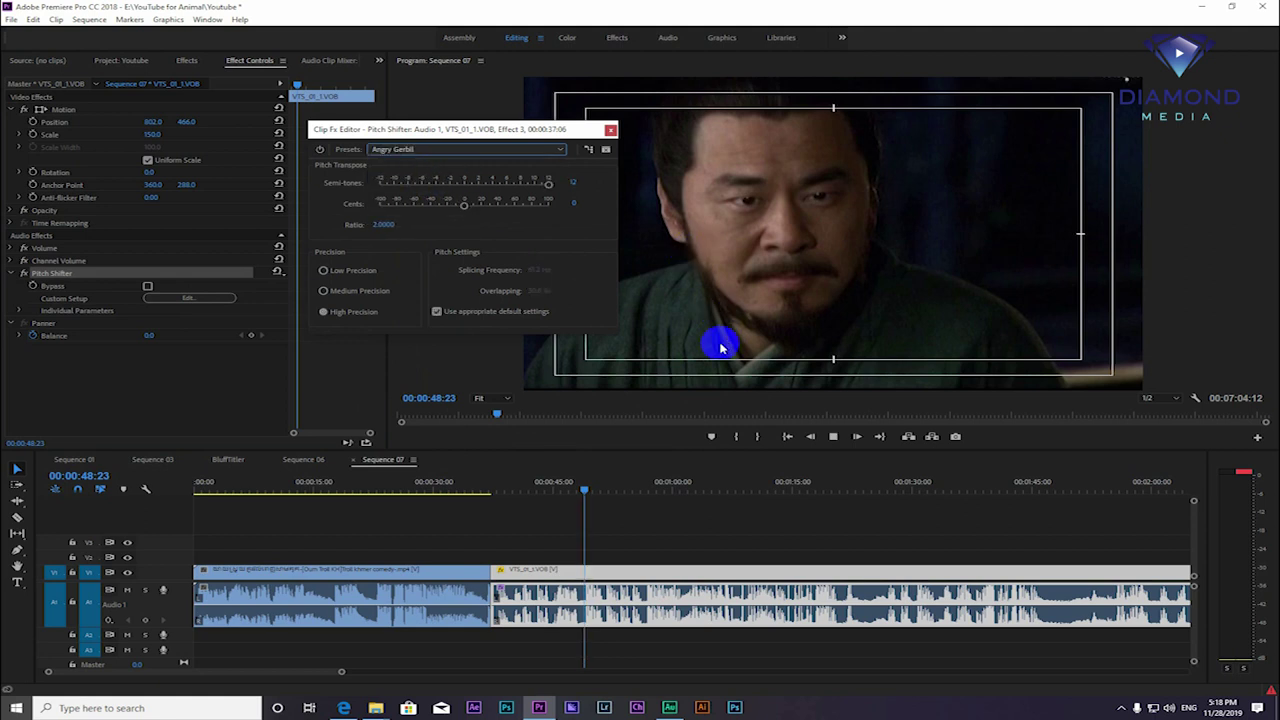
key("space")
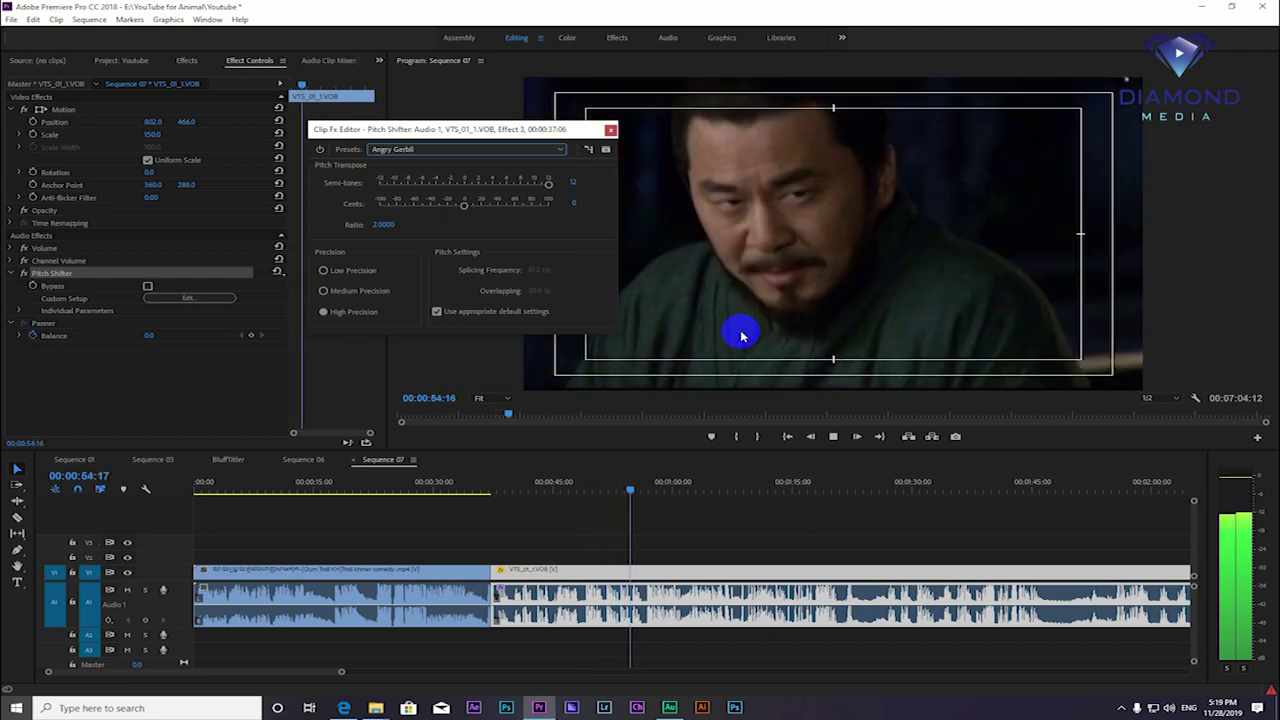
key("space")
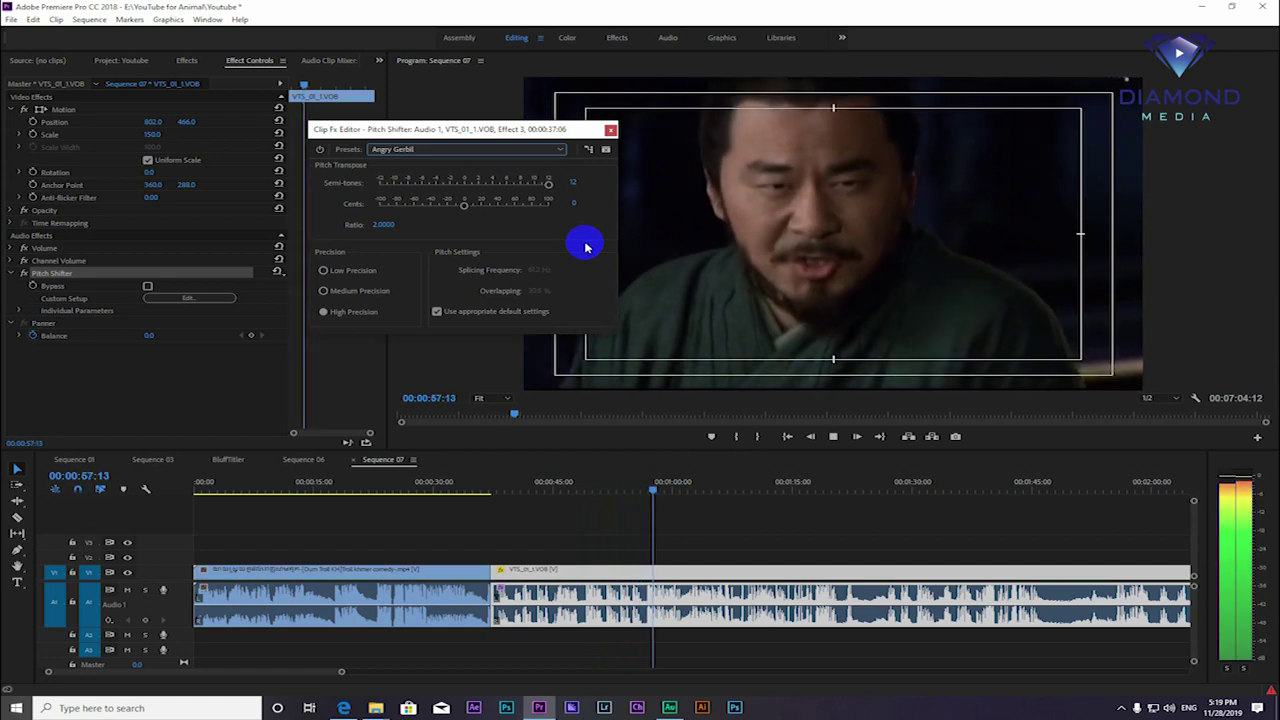
key("space")
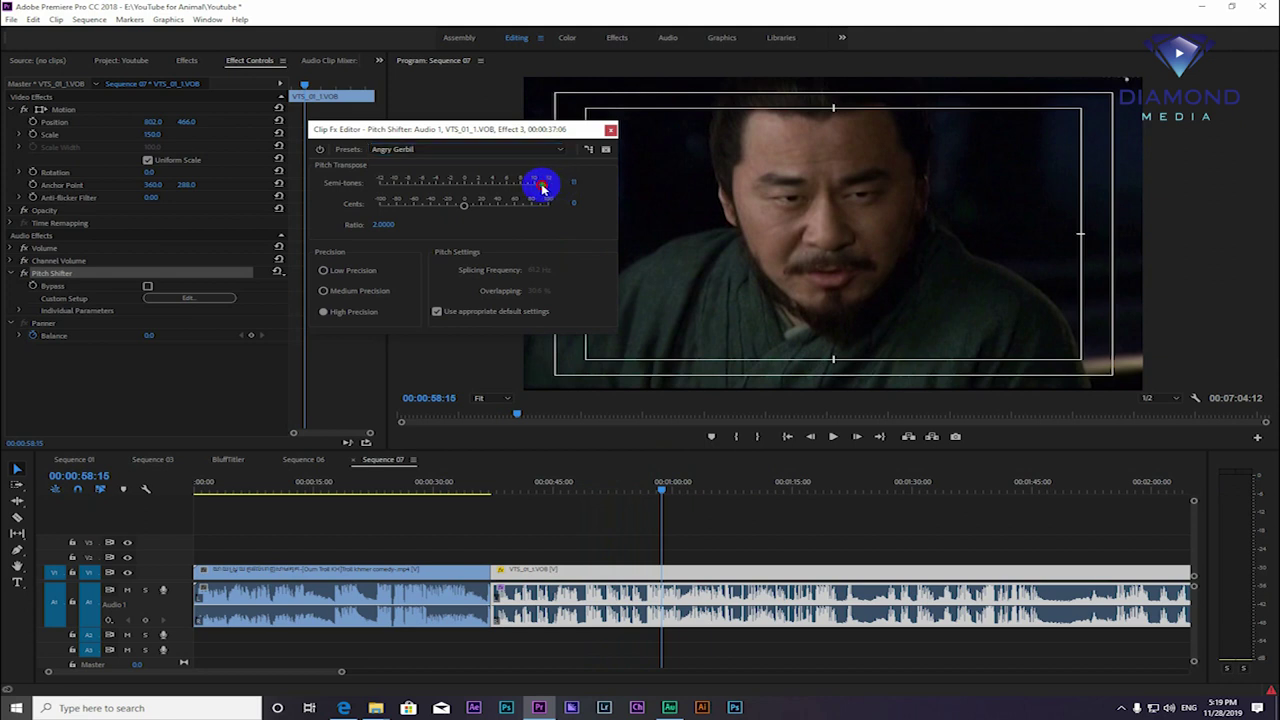
key("space")
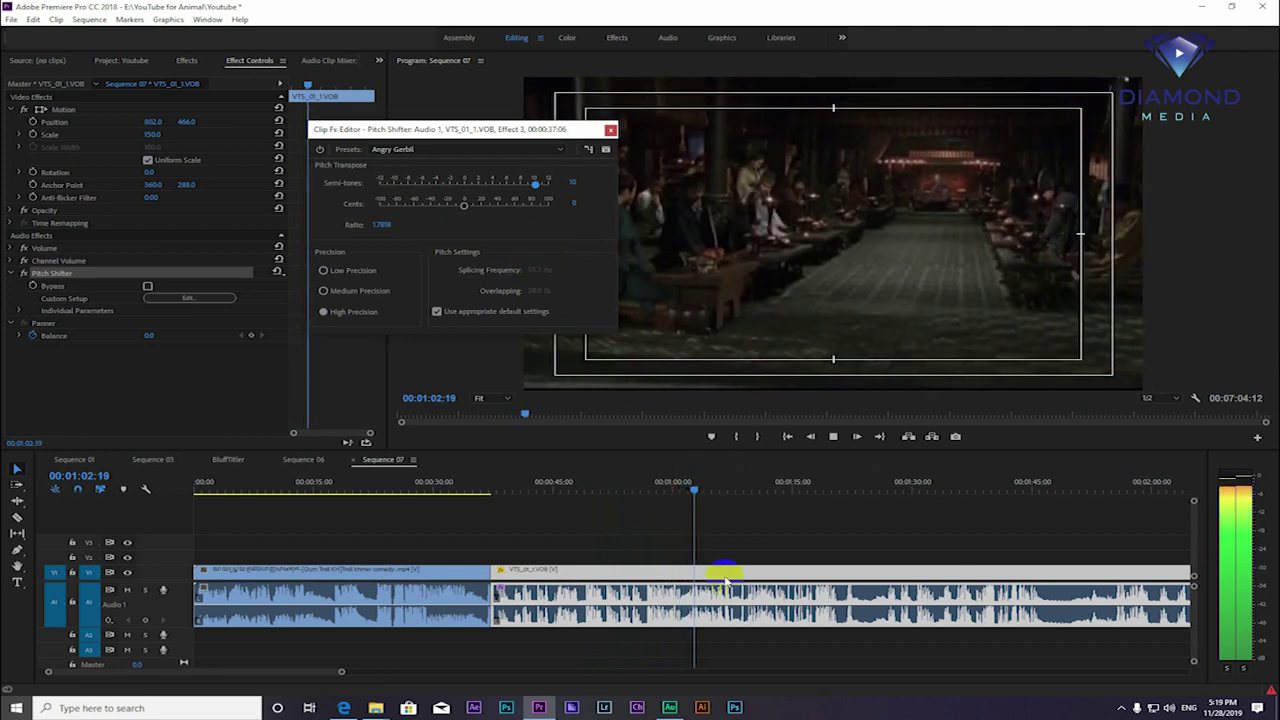
left_click_drag(622, 491, 560, 512)
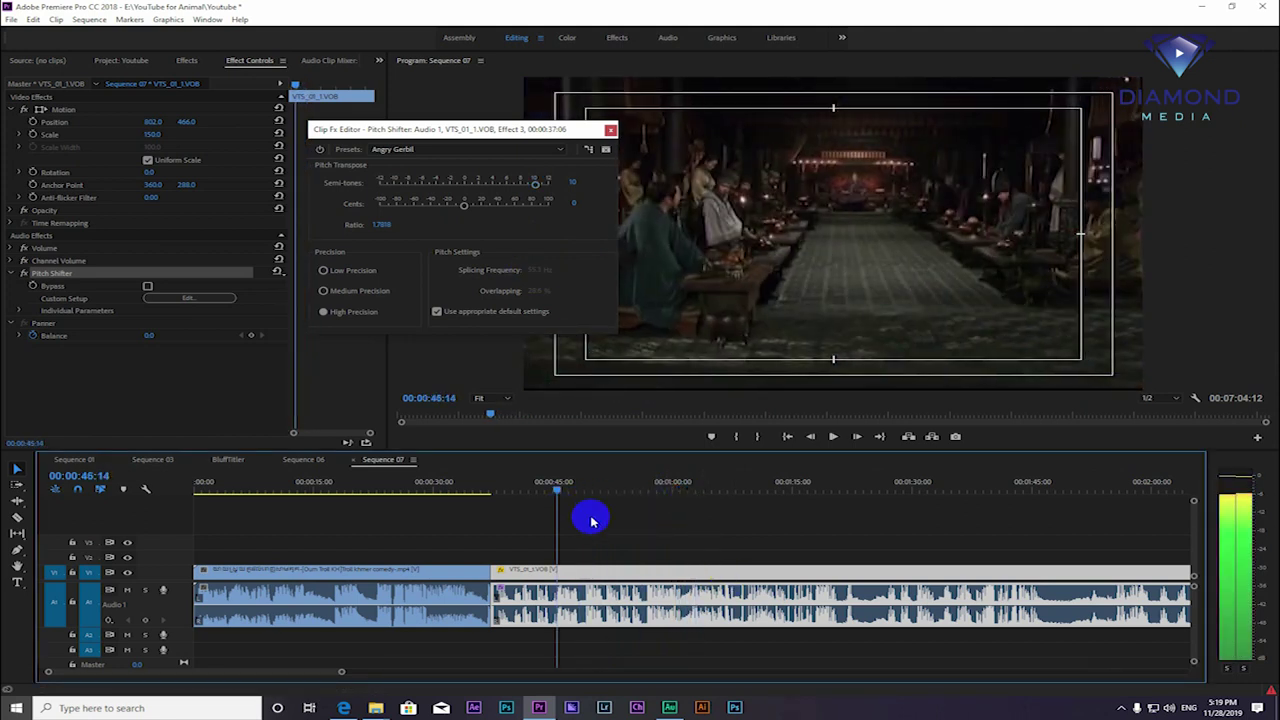
key("space")
Step: Lower the Semi-tones value from 10 down to -7, replaying the clip between changes
left_click_drag(533, 185, 524, 187)
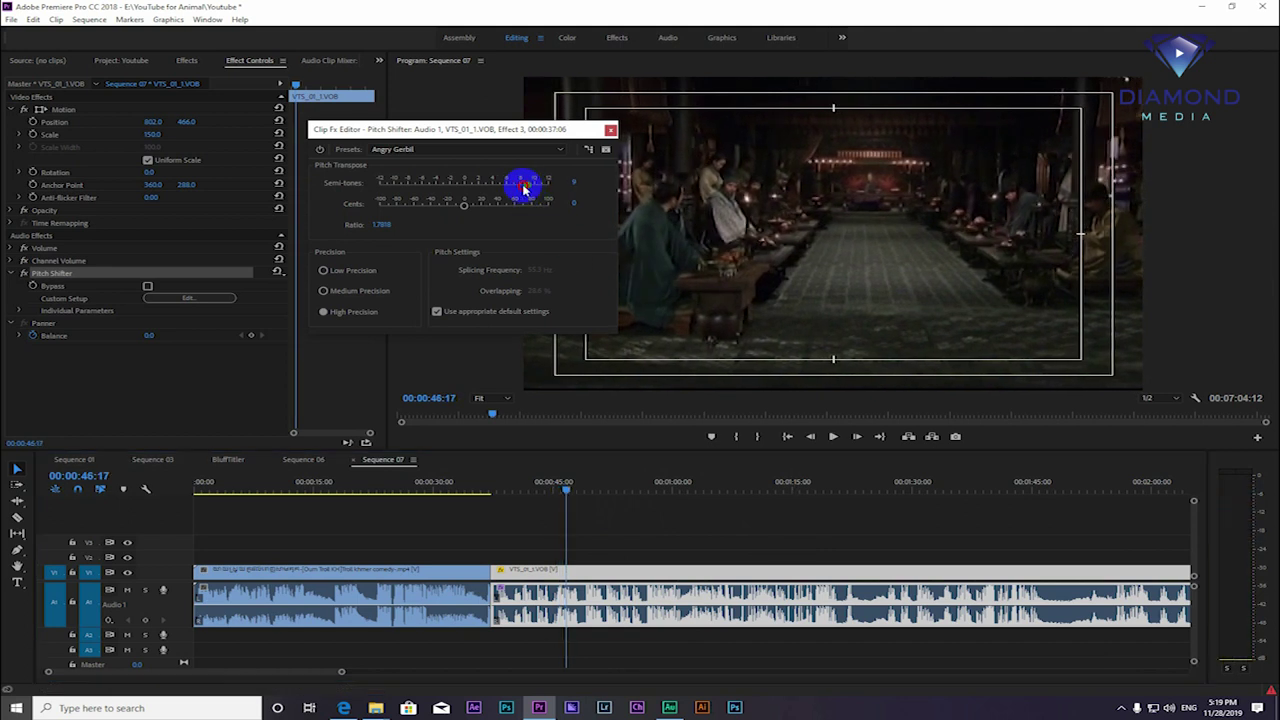
left_click(557, 494)
key("space")
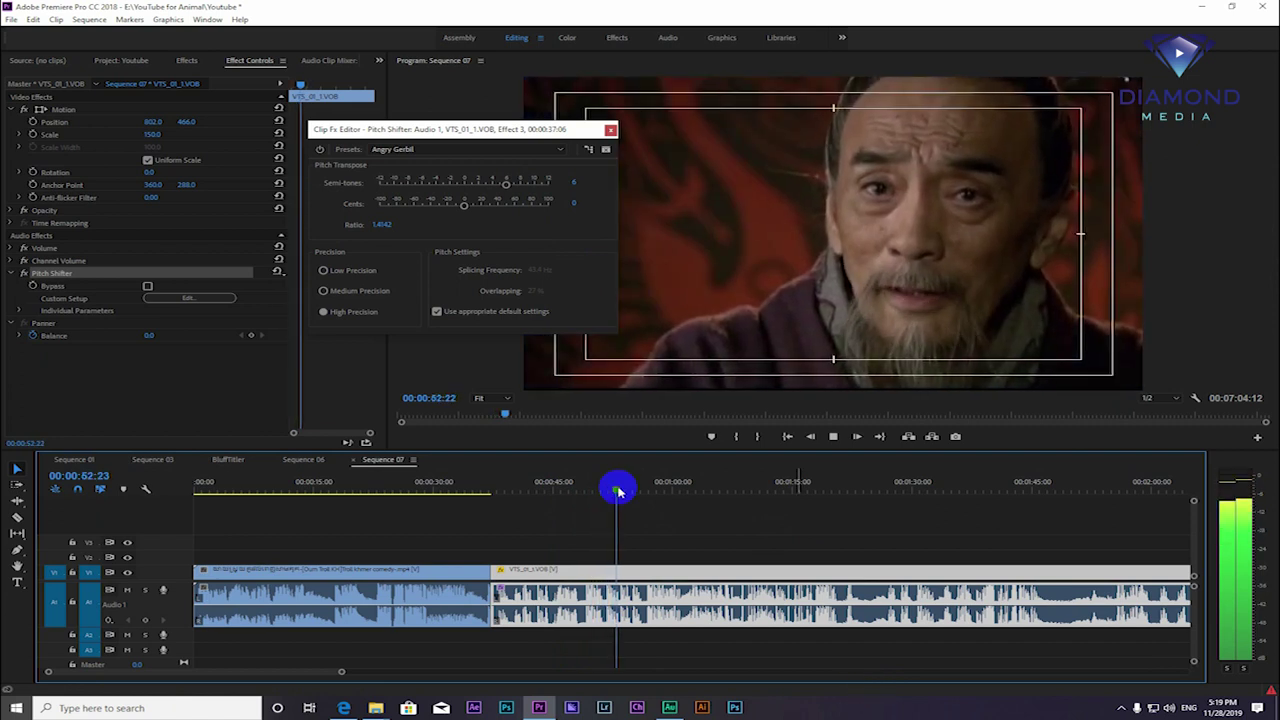
key("space")
left_click(496, 191)
left_click_drag(507, 187, 498, 189)
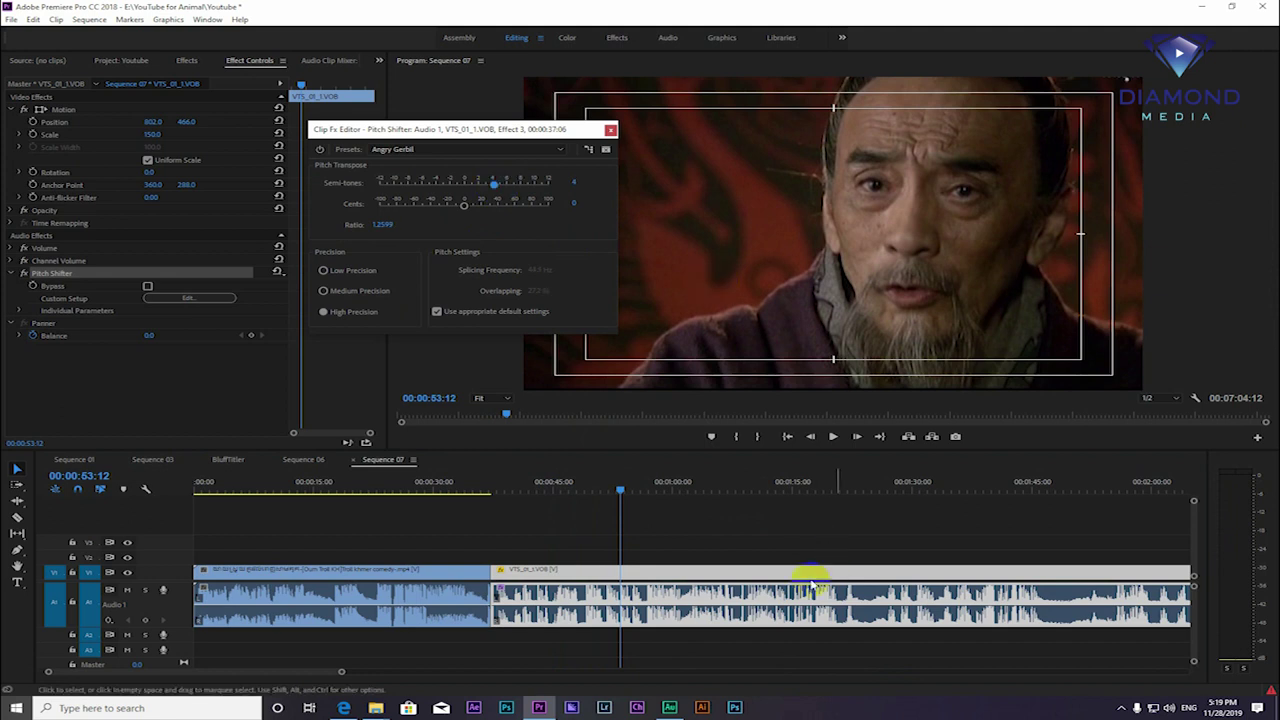
left_click_drag(642, 502, 649, 488)
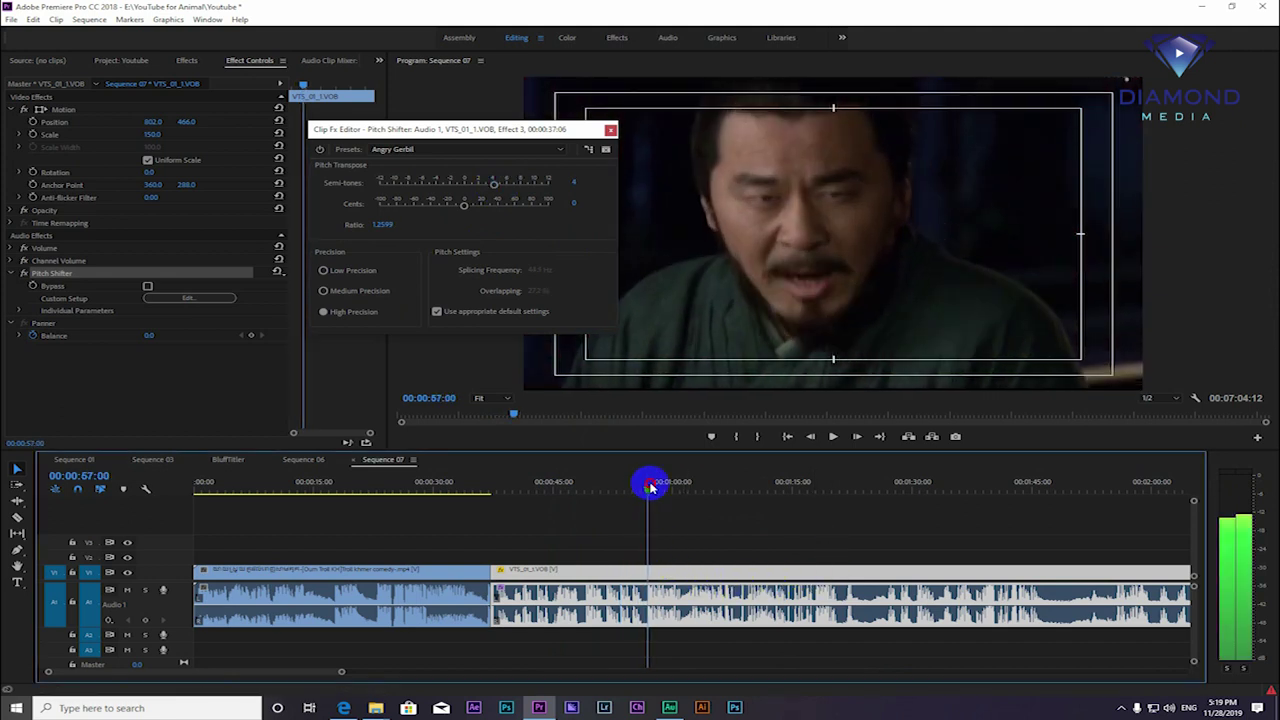
key("space")
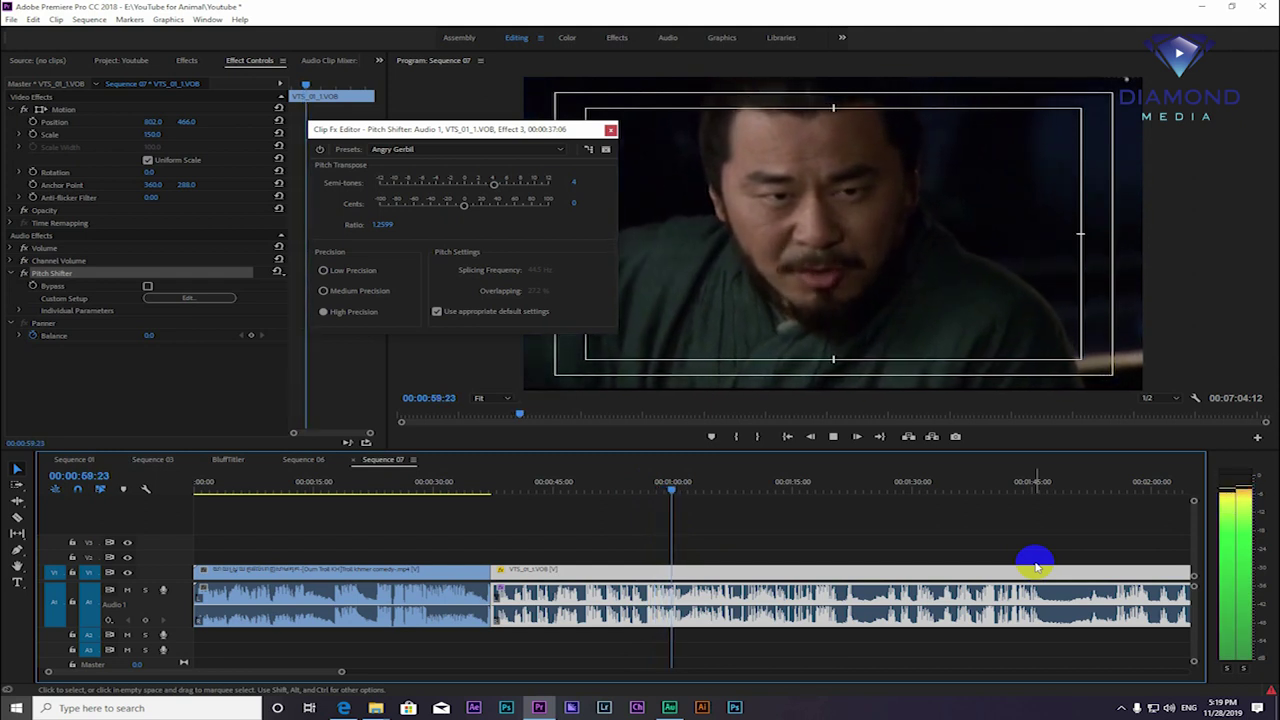
key("space")
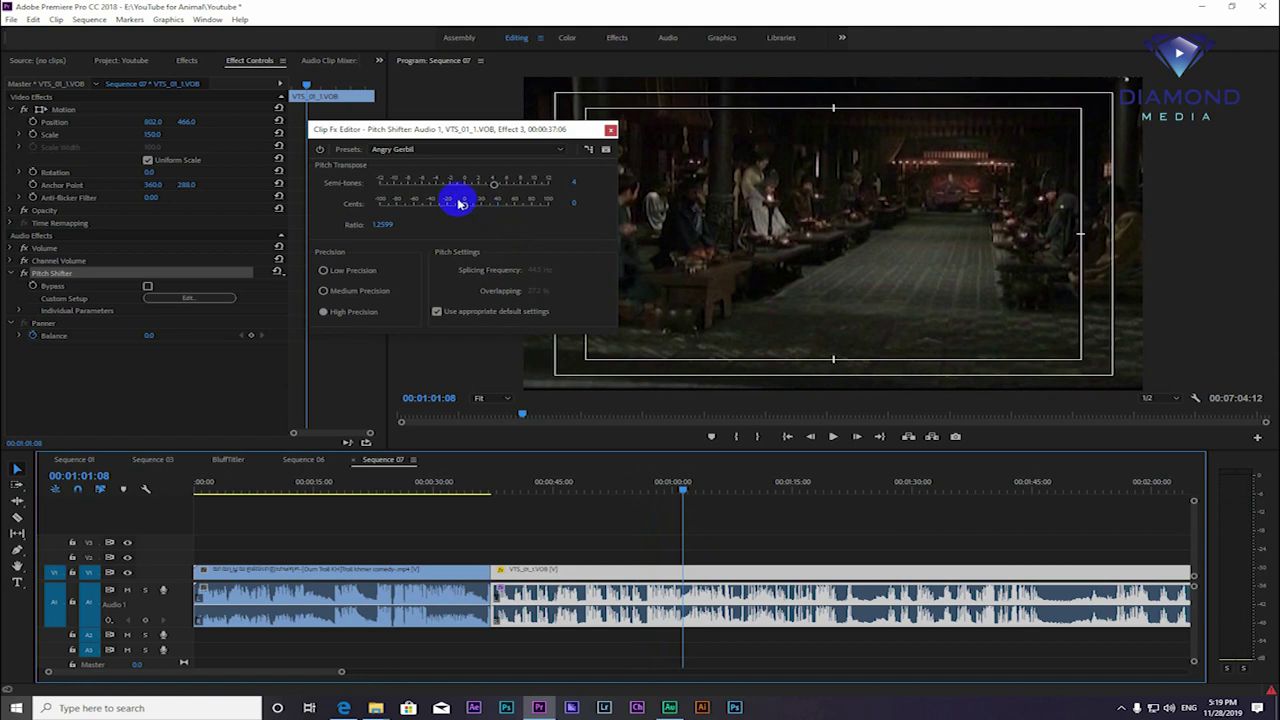
left_click_drag(490, 190, 473, 188)
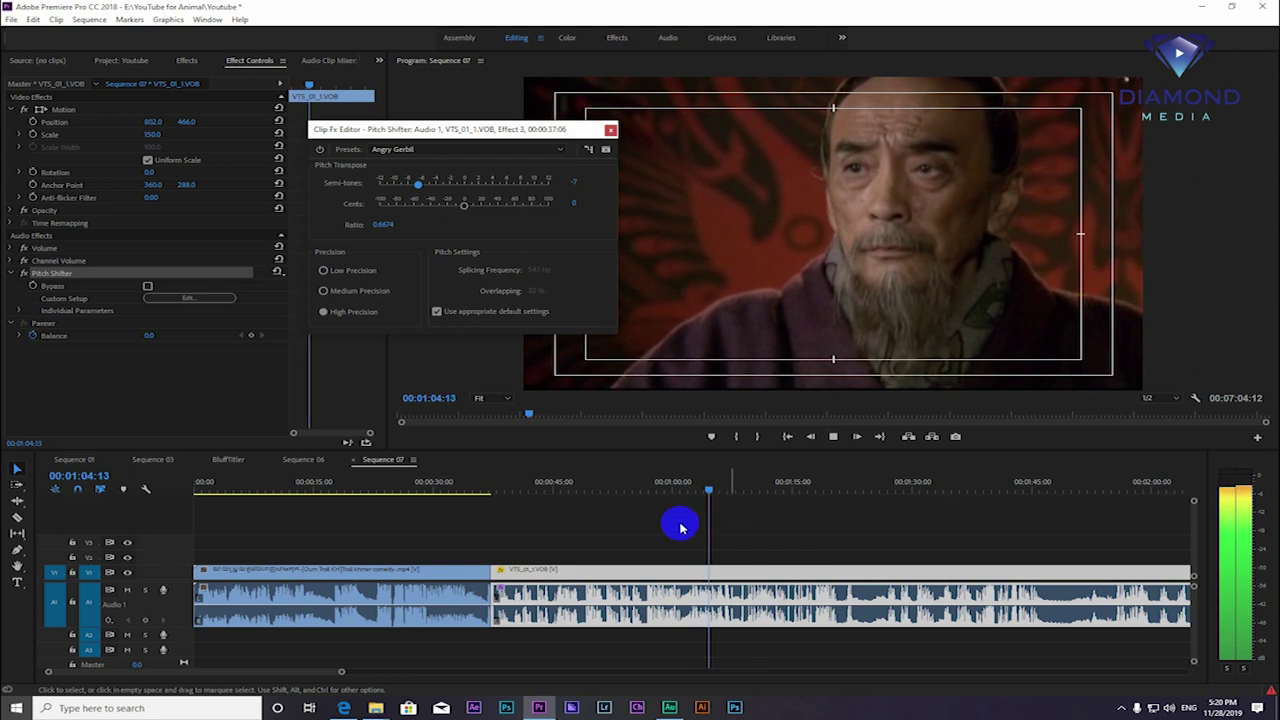
Step: Replay the -7 semitone audio, then raise Semi-tones to -4 and preview it
key("space")
left_click_drag(627, 494, 557, 509)
key("space")
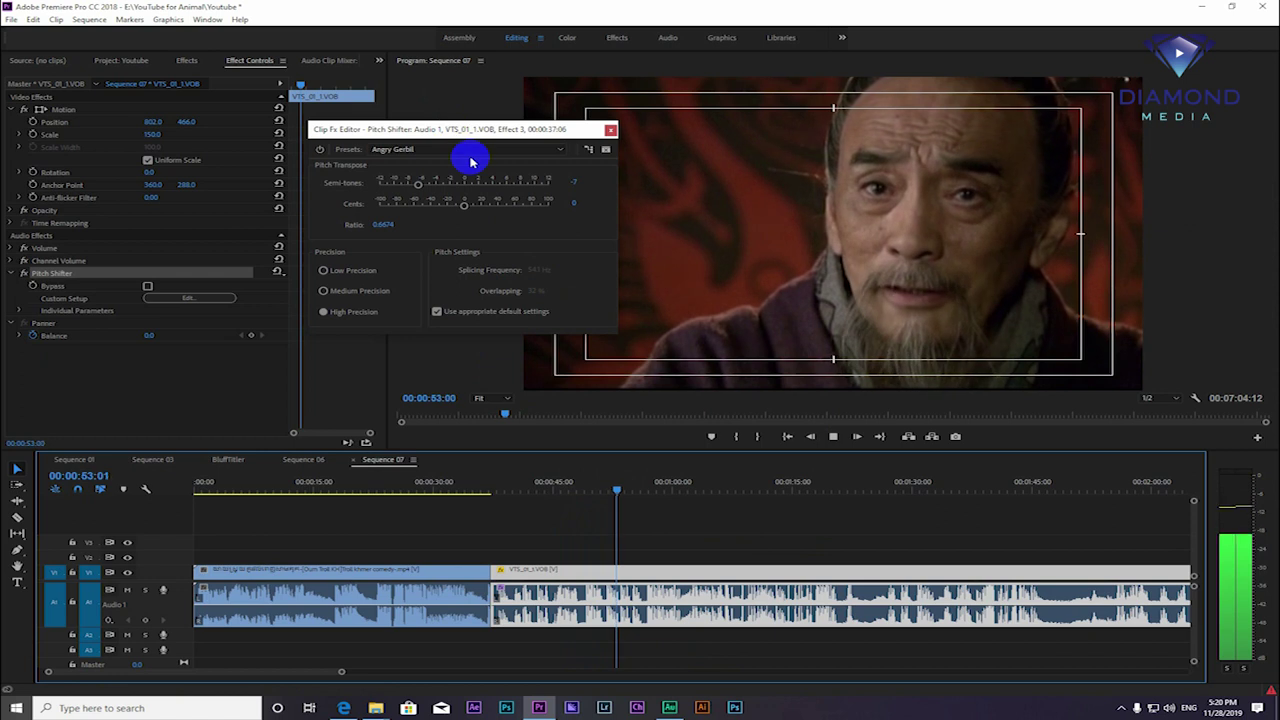
left_click(420, 185)
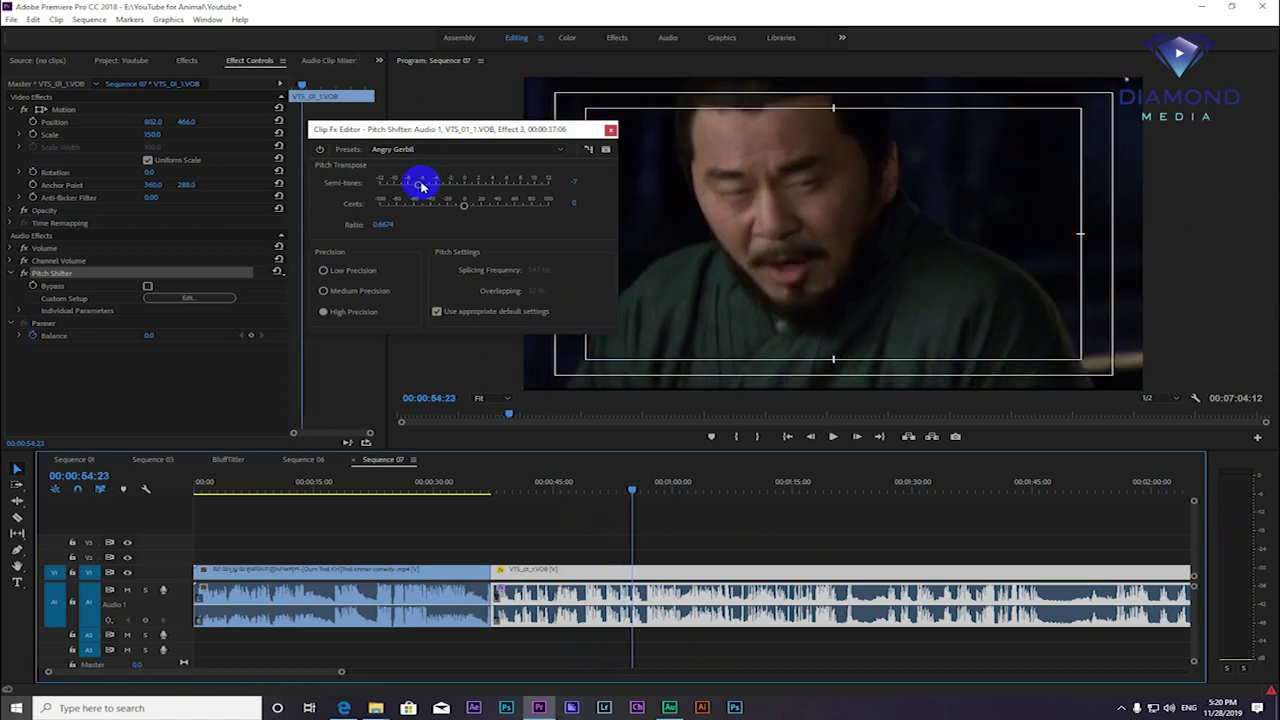
left_click_drag(420, 185, 429, 191)
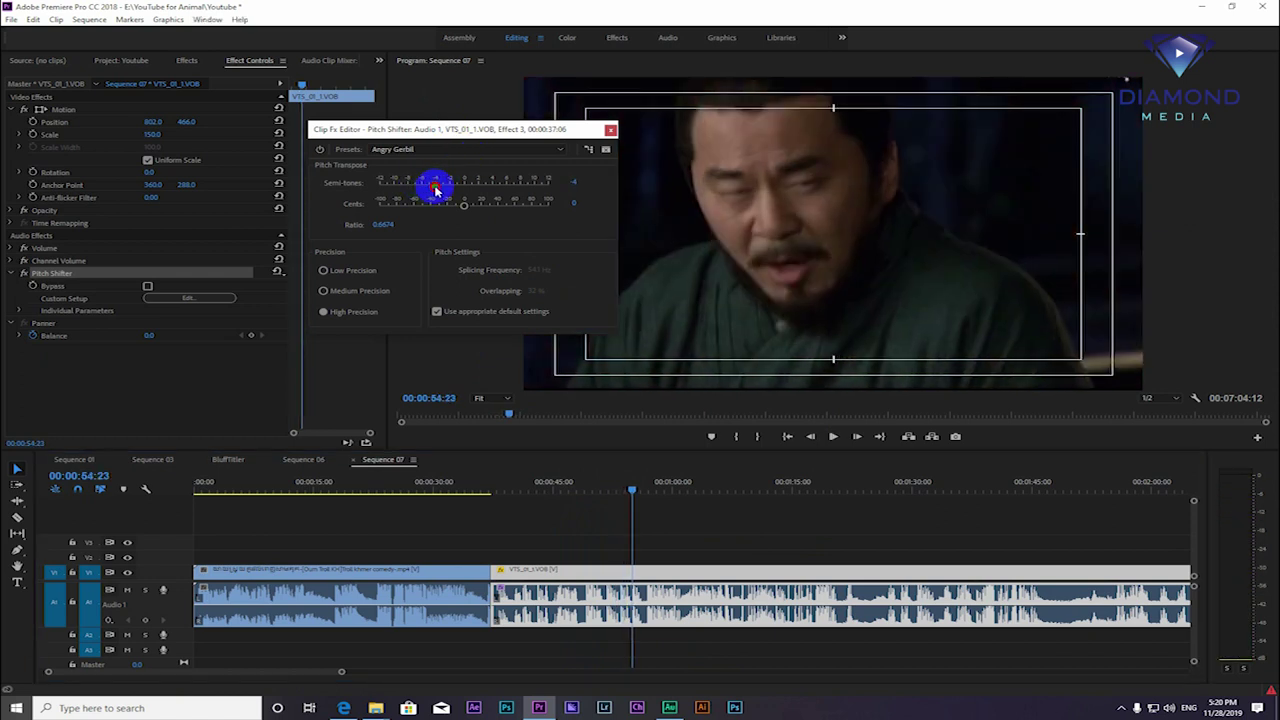
key("space")
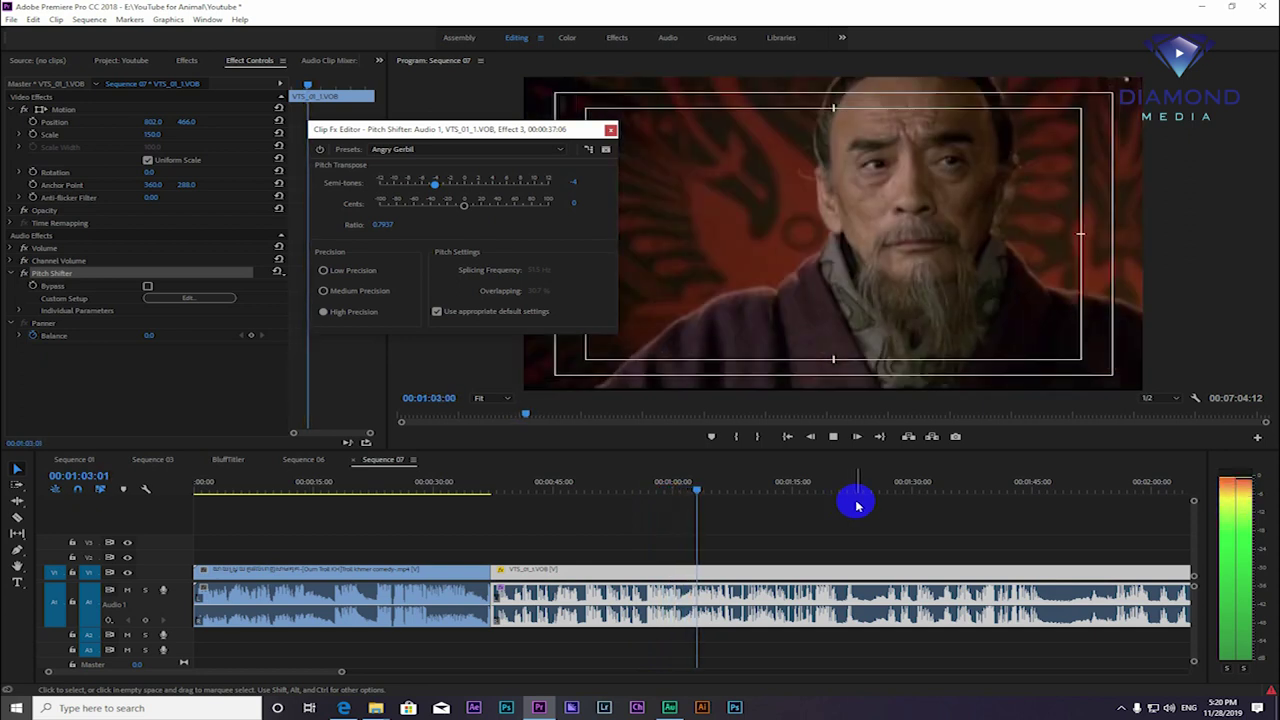
key("space")
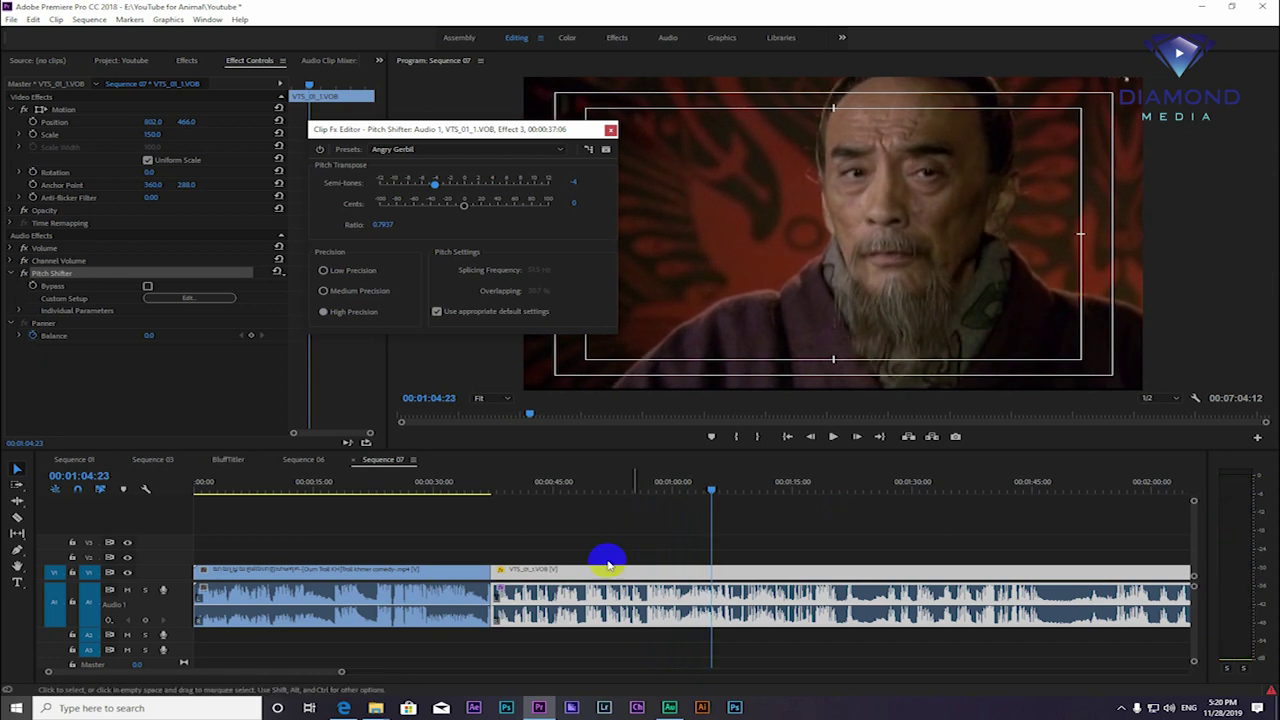
Step: Raise Semi-tones to 6 (ratio 1.4142) and preview the higher-pitched audio from about 00:50
left_click_drag(574, 487, 594, 488)
key("space")
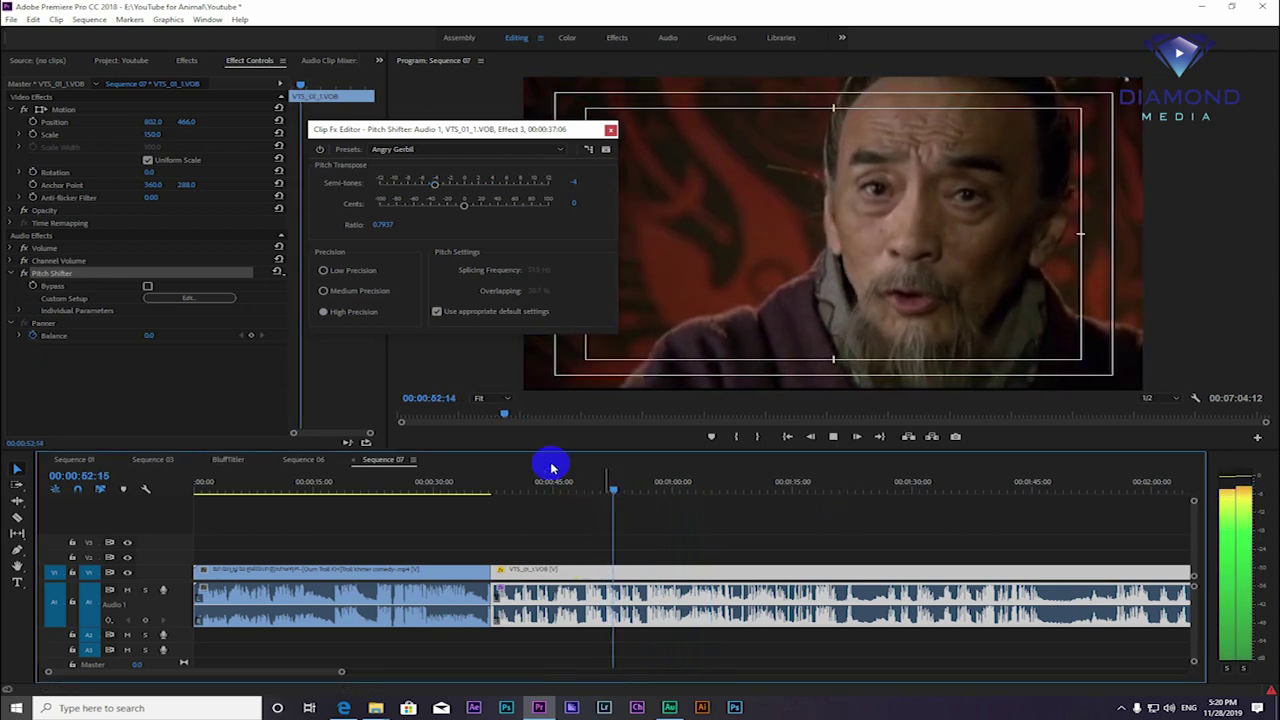
key("space")
left_click_drag(436, 186, 477, 192)
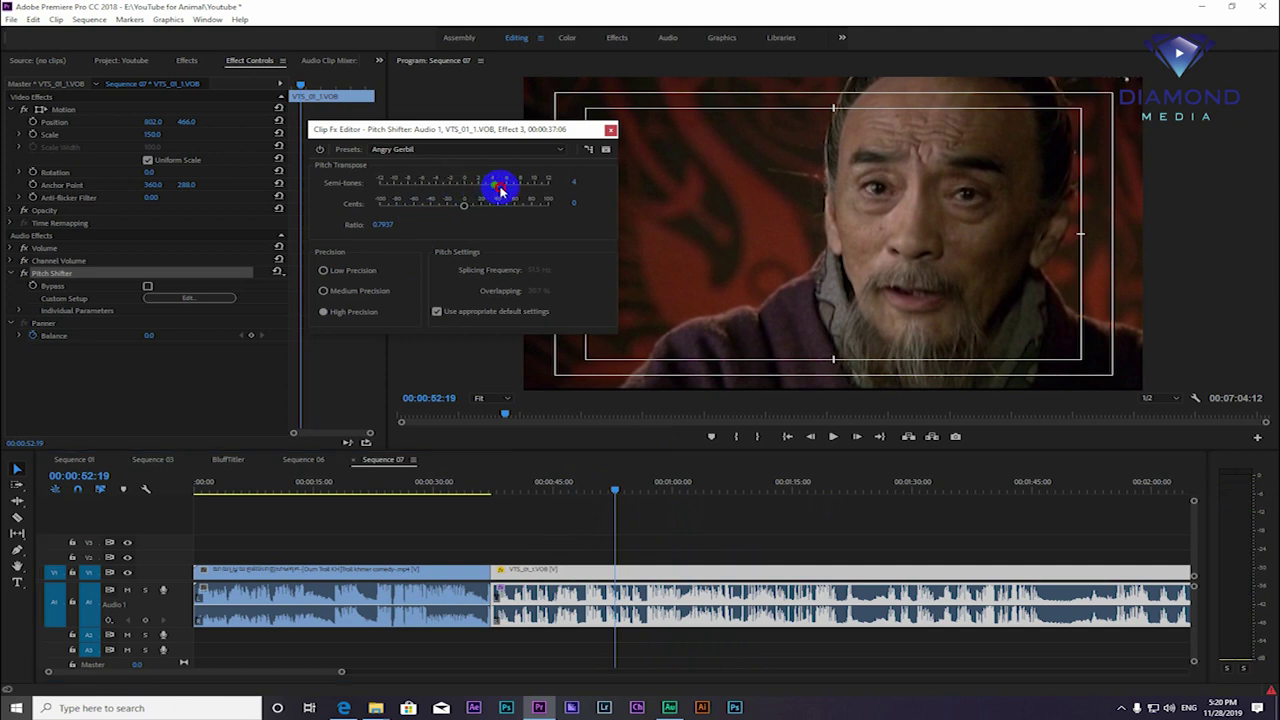
key("space")
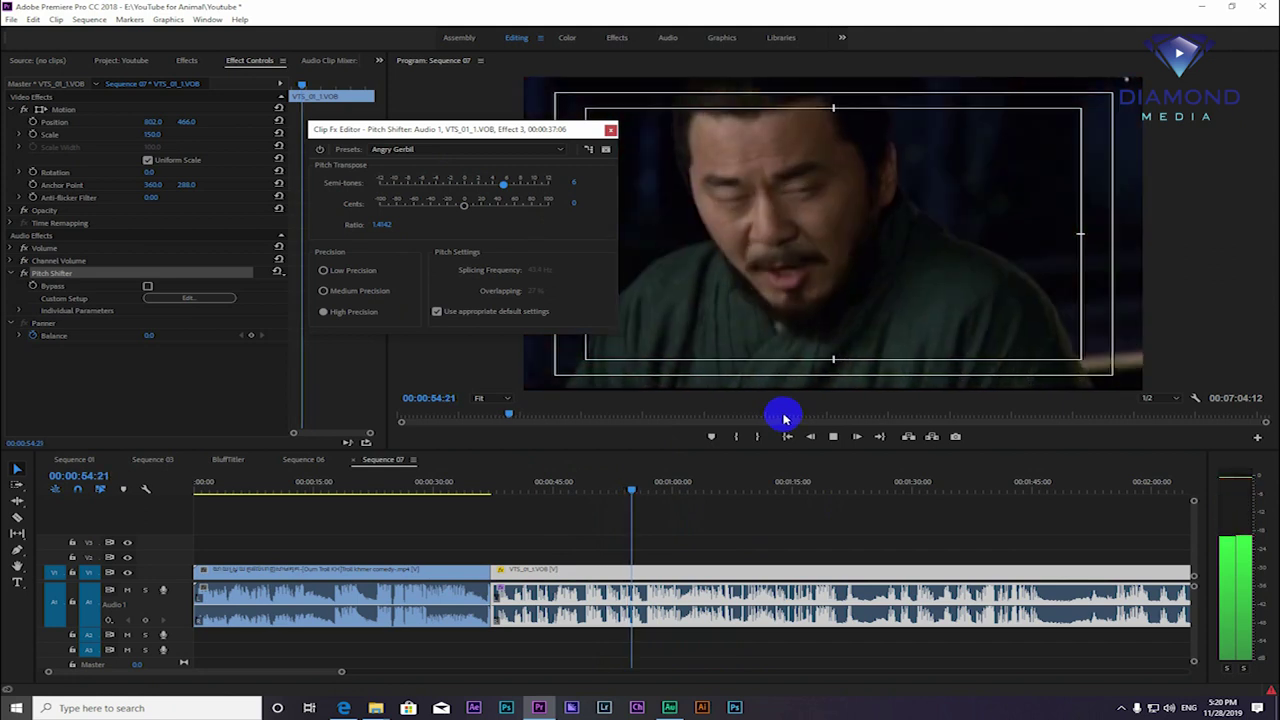
key("space")
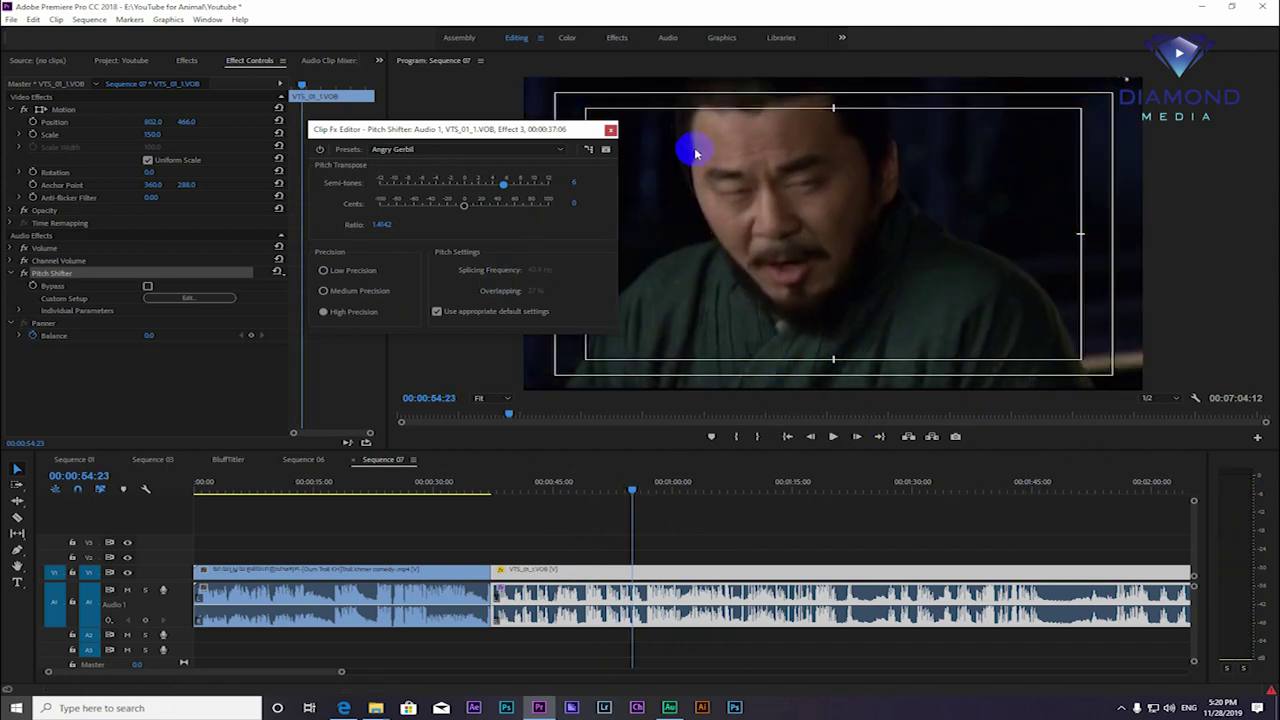
left_click(610, 130)
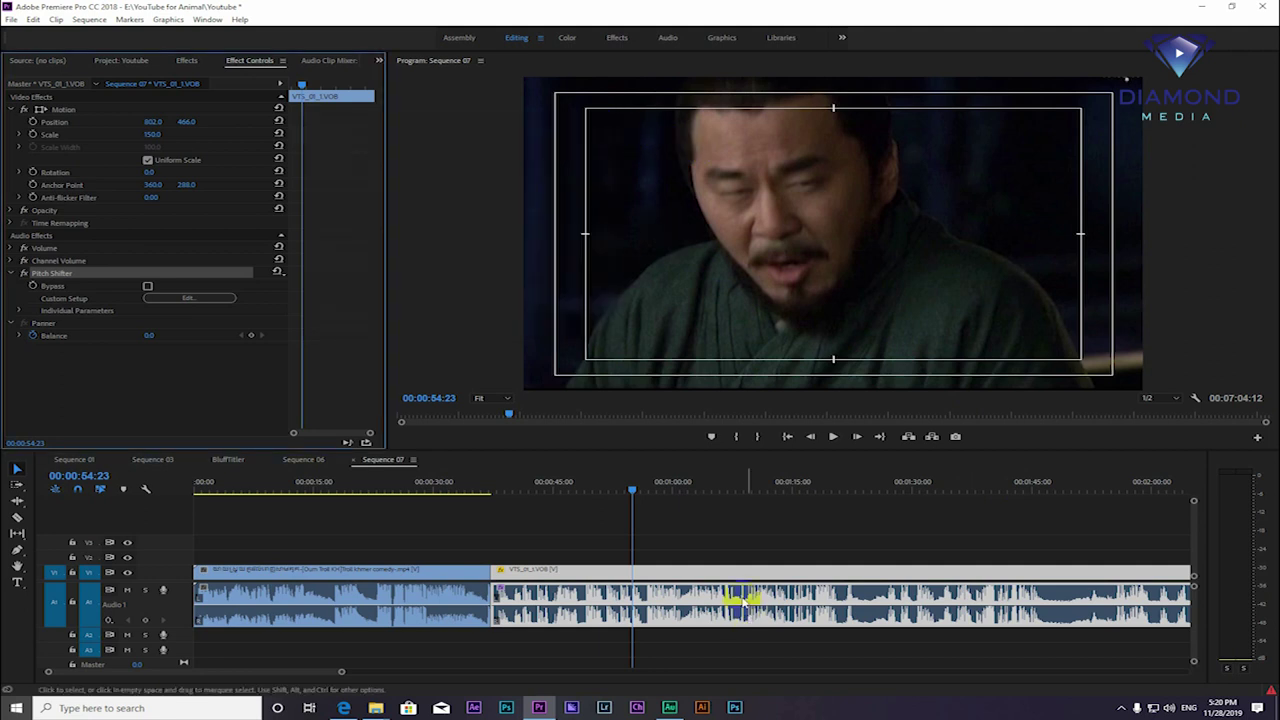
left_click(630, 490)
key("space")
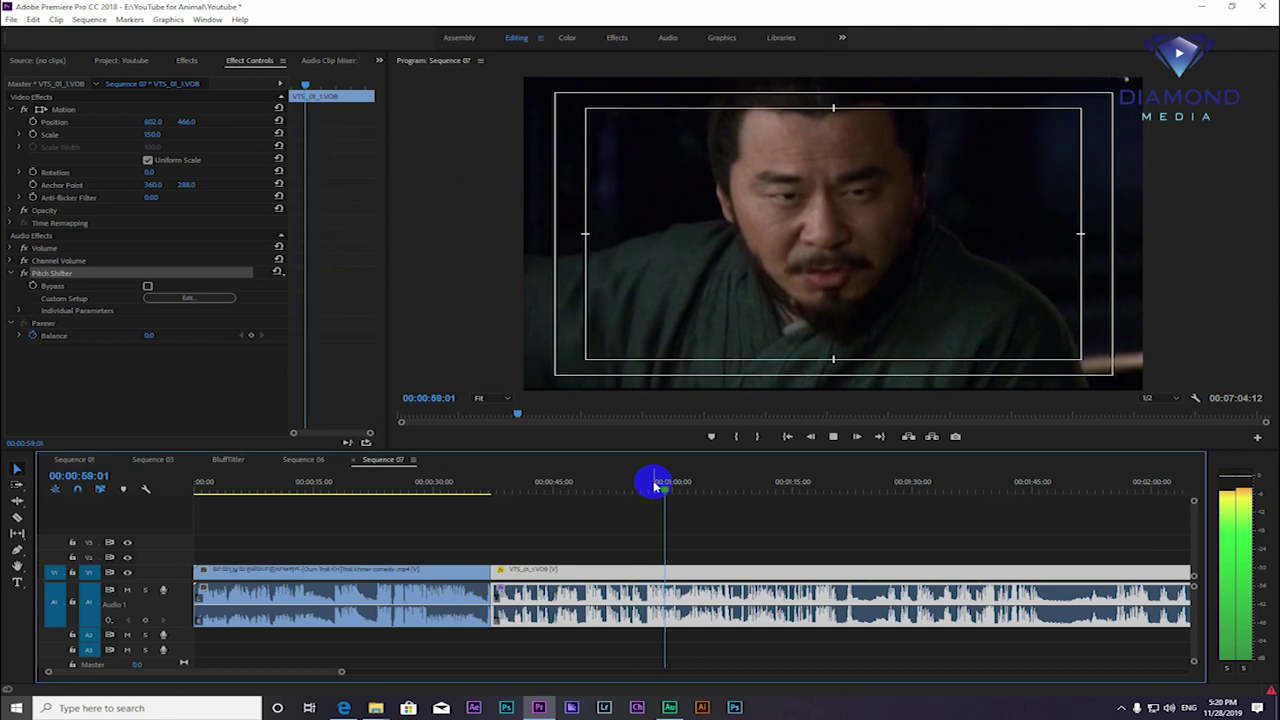
key("space")
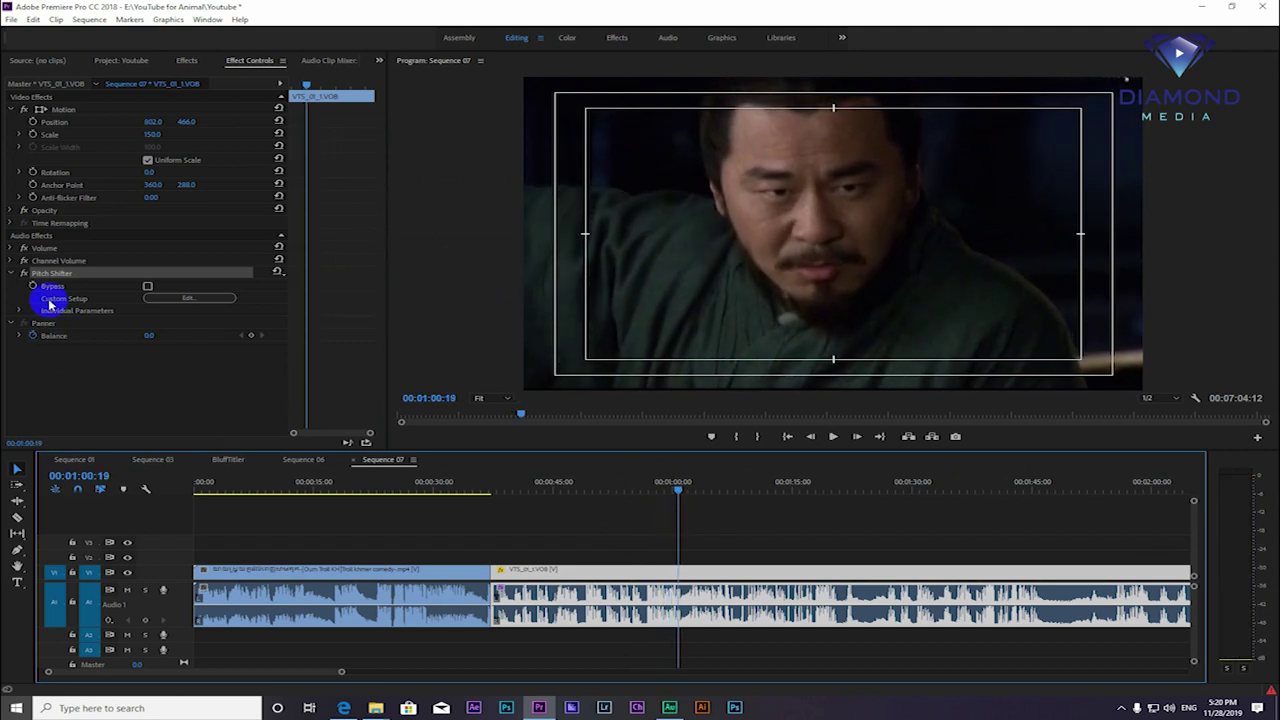
left_click(550, 565)
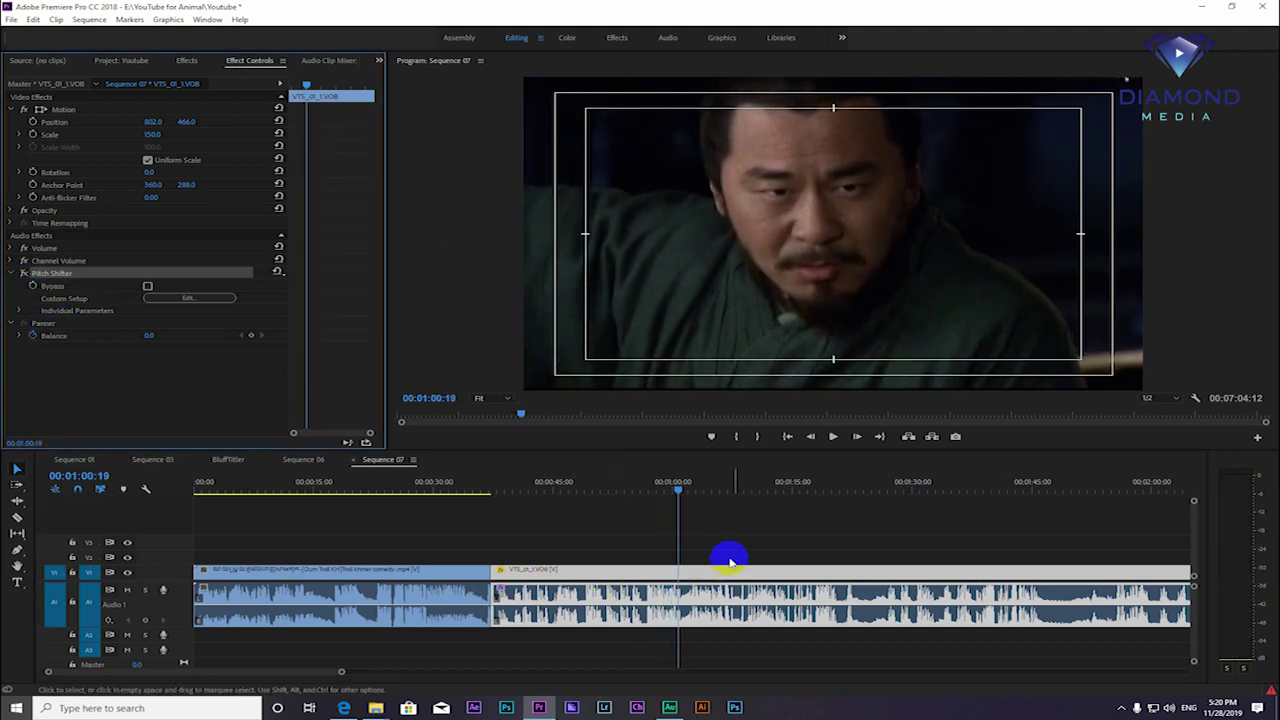
left_click_drag(628, 486, 560, 512)
key("space")
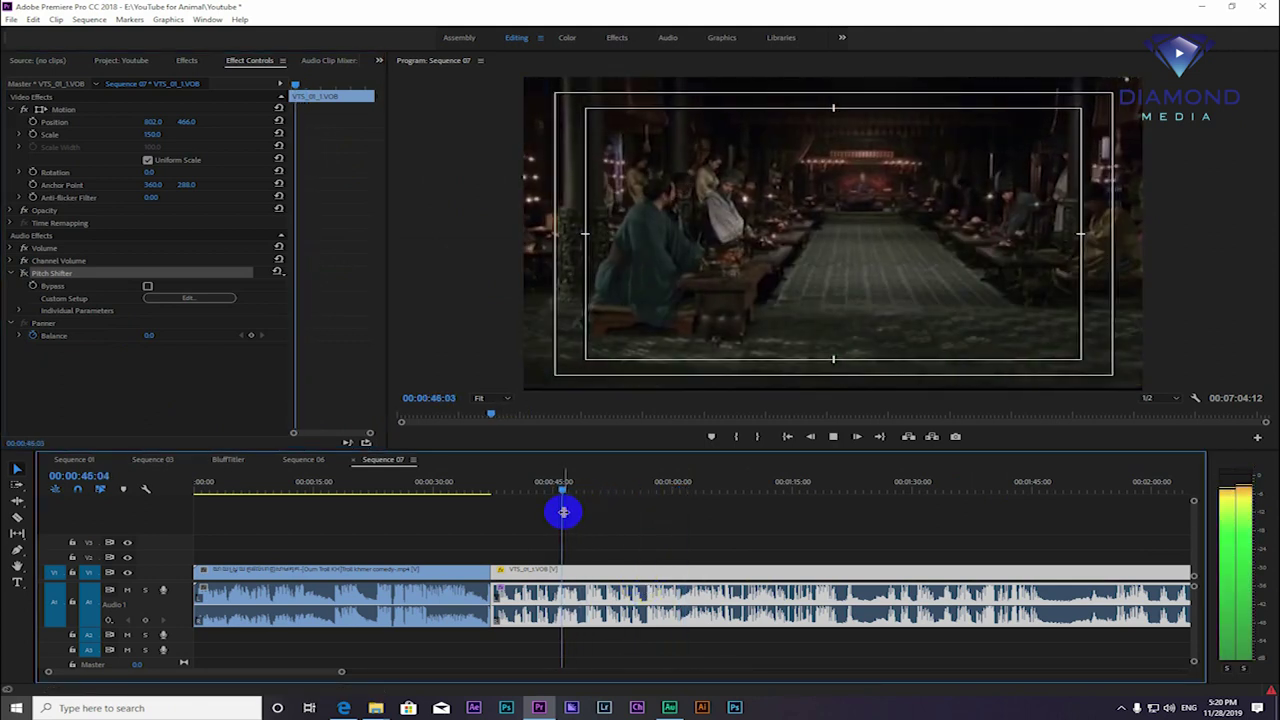
left_click(565, 483)
left_click_drag(565, 483, 555, 492)
key("space")
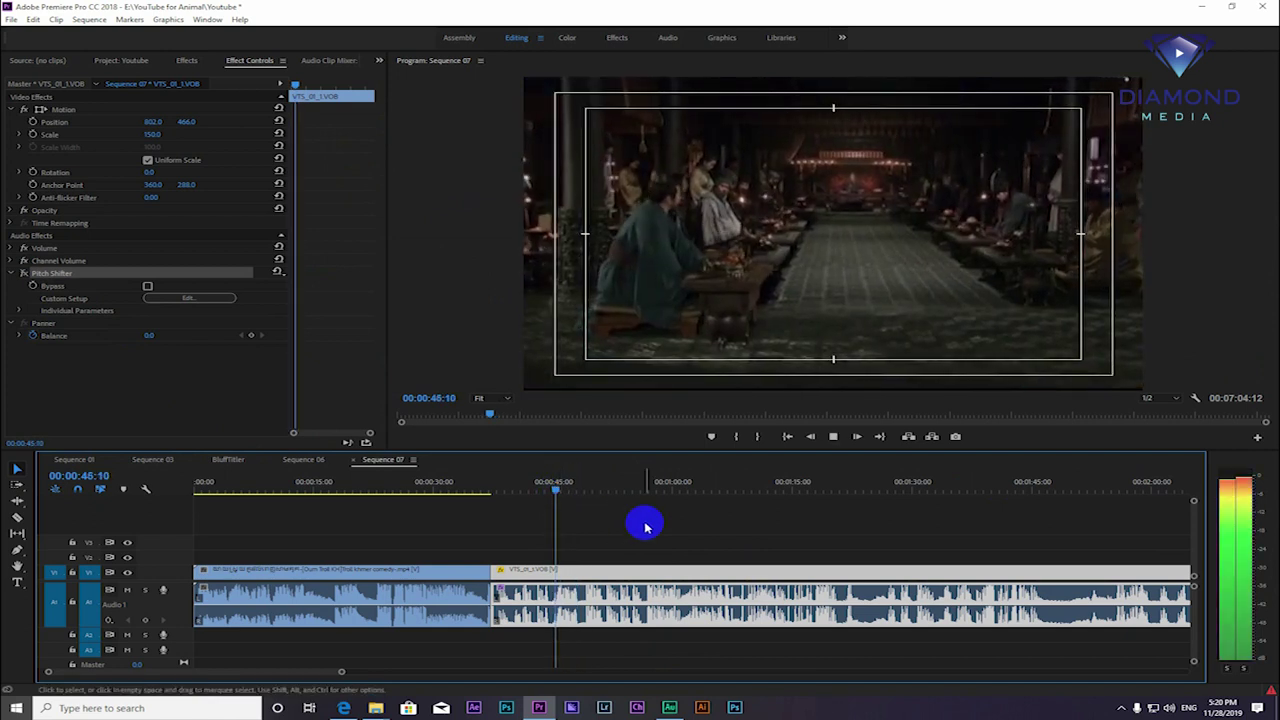
left_click(551, 485)
left_click(558, 490)
left_click(26, 280)
left_click_drag(555, 485, 551, 490)
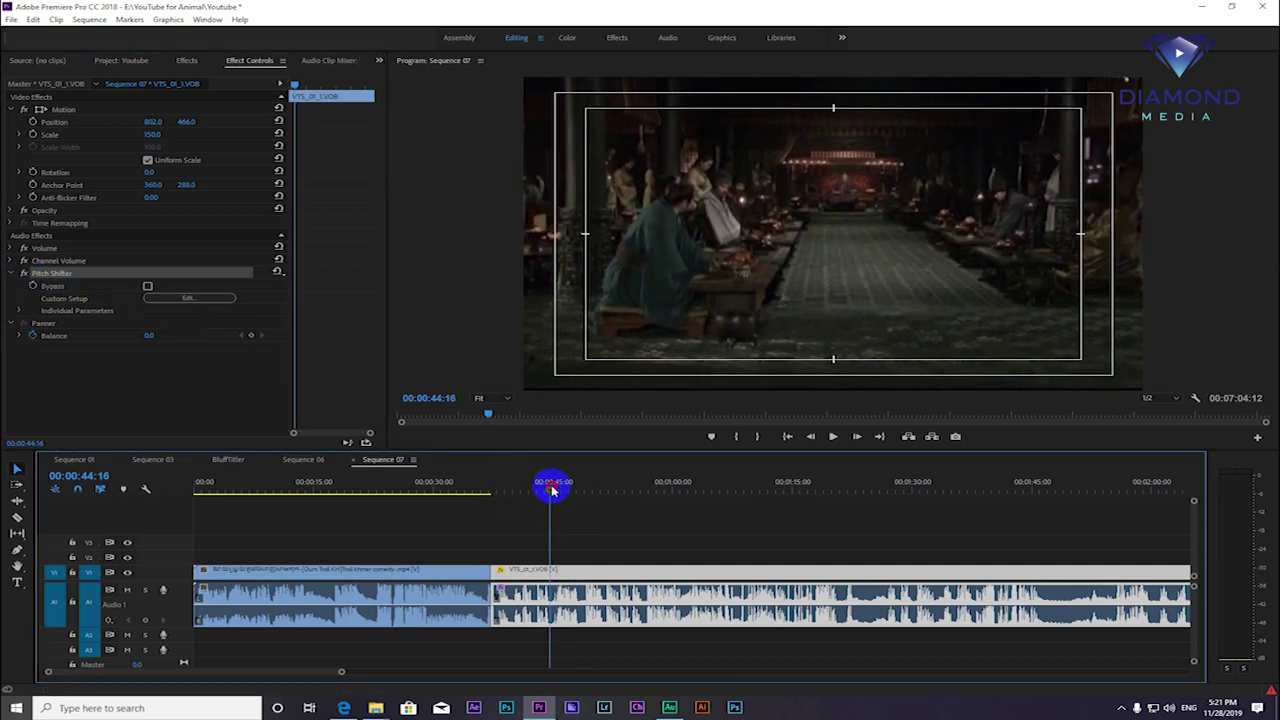
key("space")
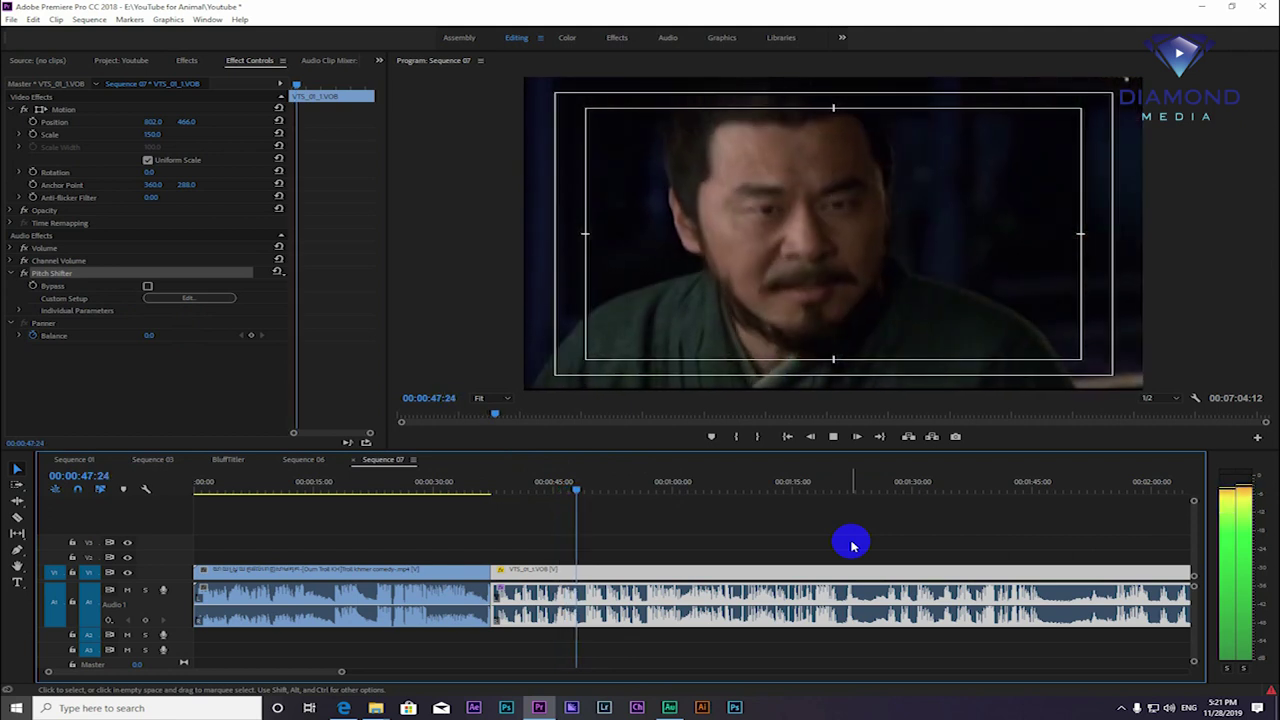
Step: Stop playback at 00:49:21, zoom the timeline, and click empty timeline space to deselect VTS_01_1.VOB
left_click(956, 575)
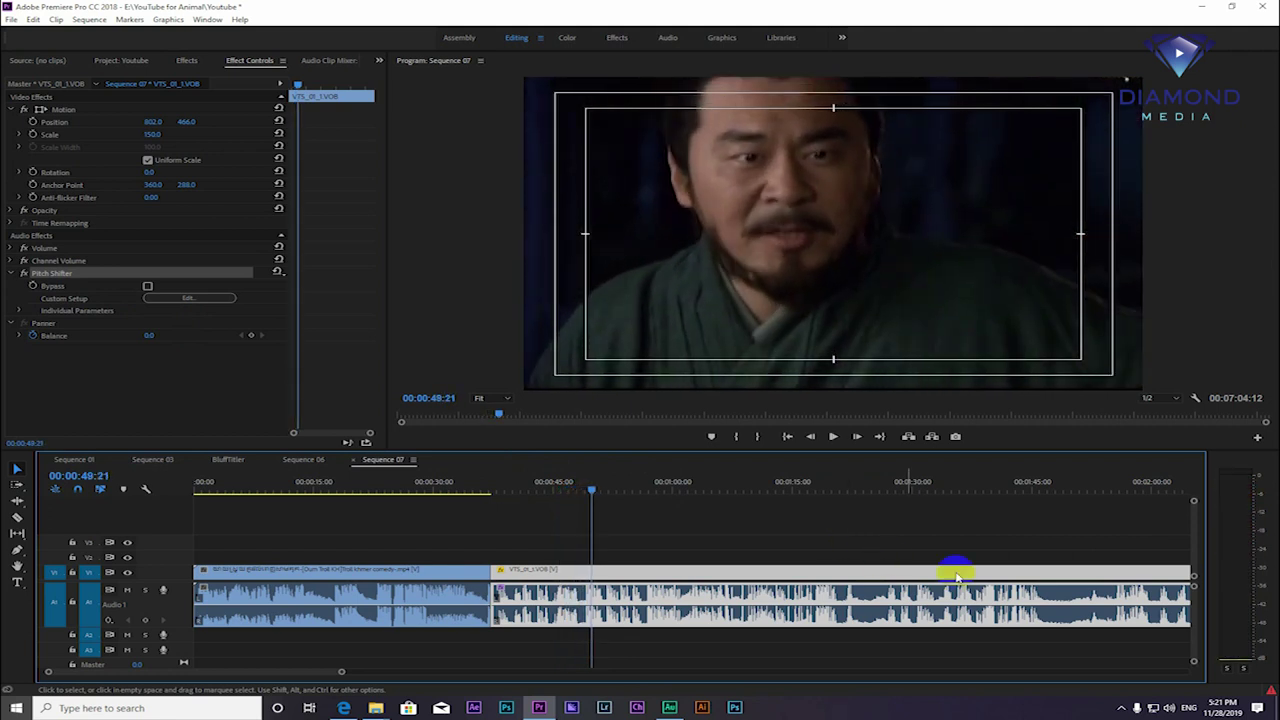
key("minus")
key("equal")
key("equal")
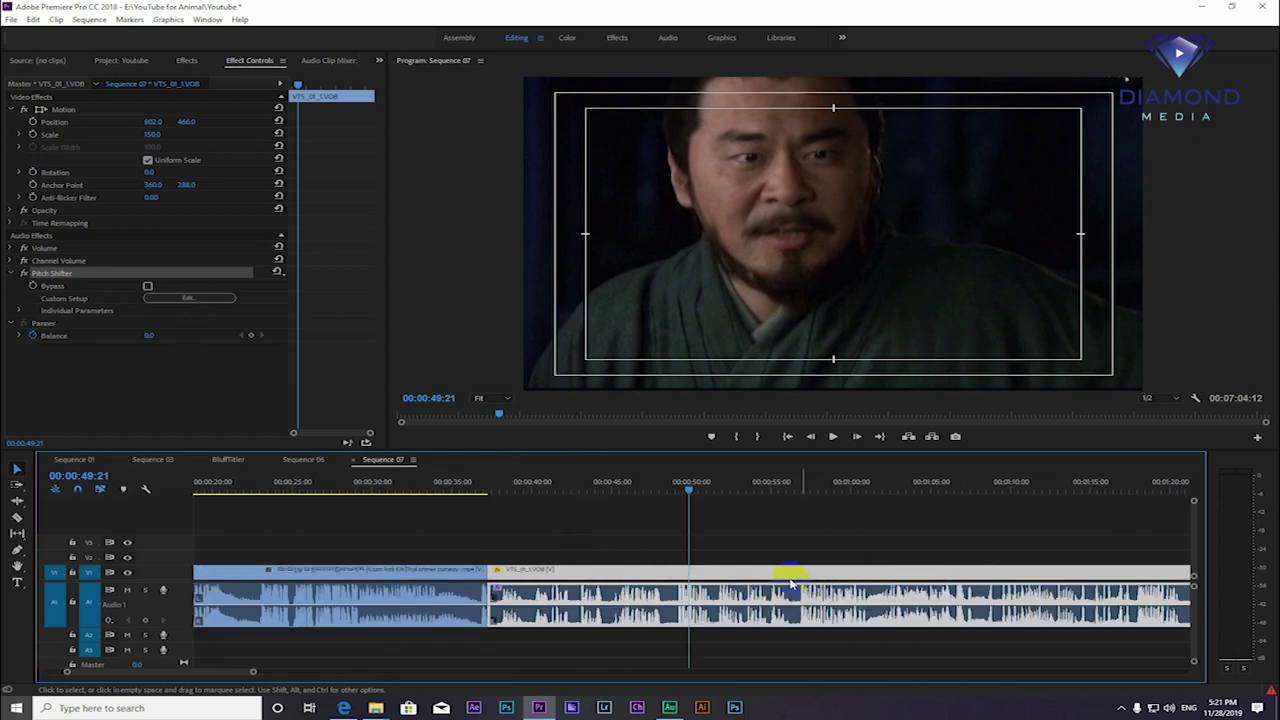
left_click(770, 557)
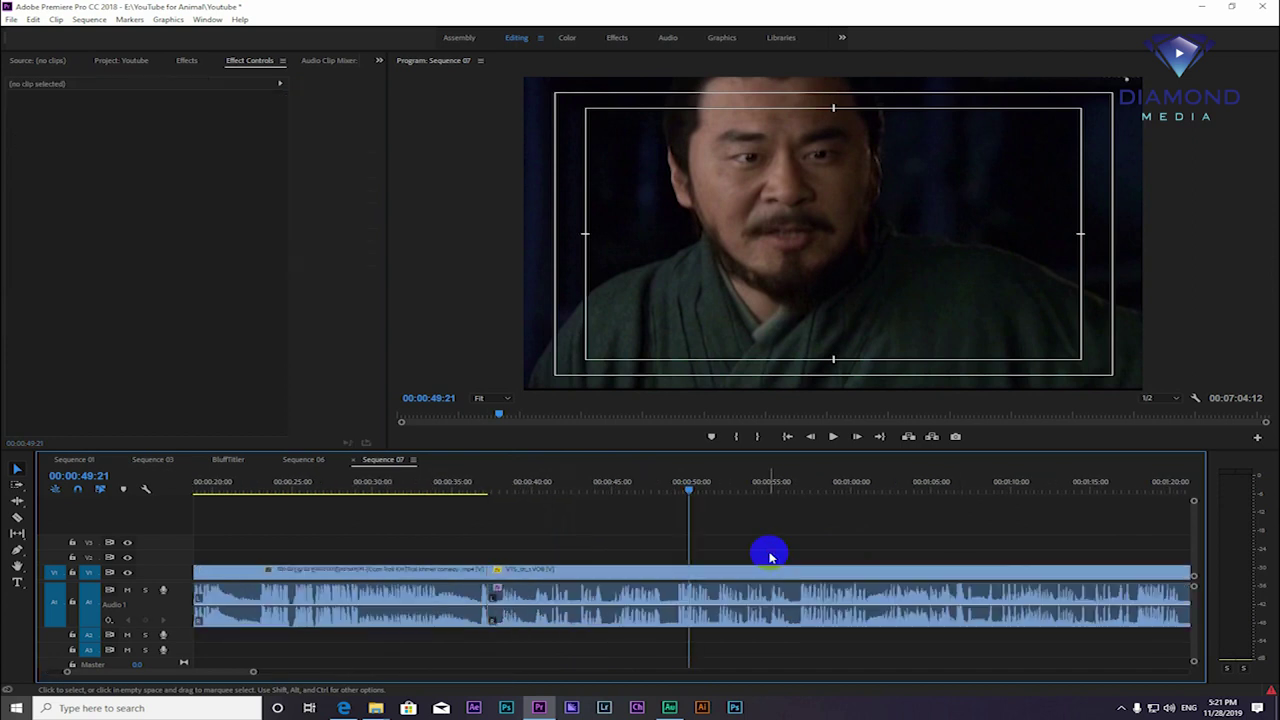